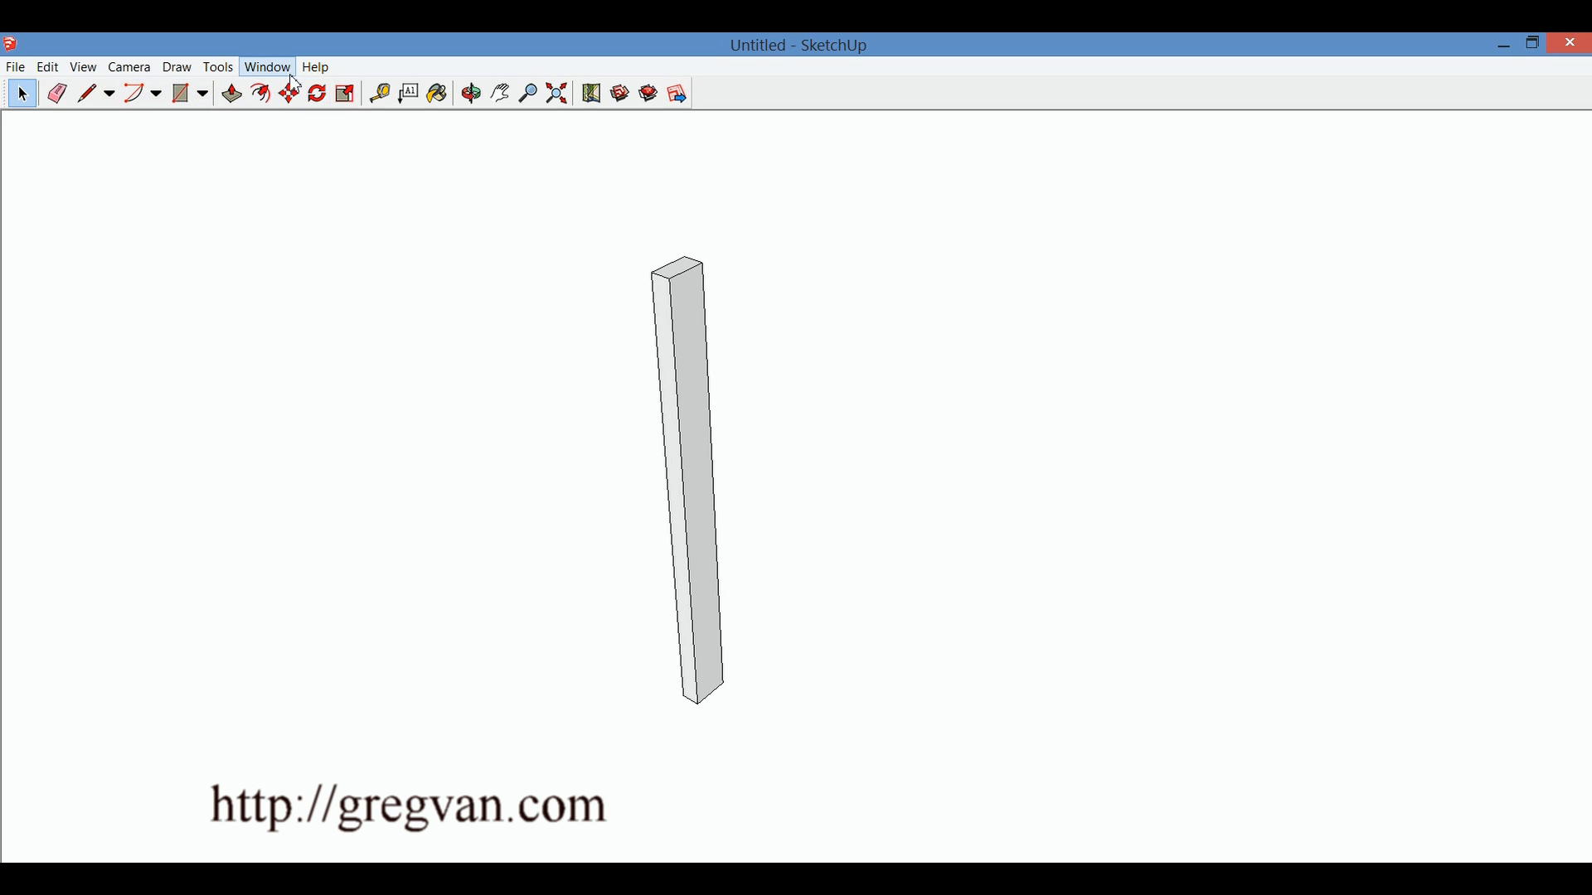
Activate the Paint Bucket and switch the materials library to Colors-Named.
{"action": "left_click", "coordinate": [438, 95]}
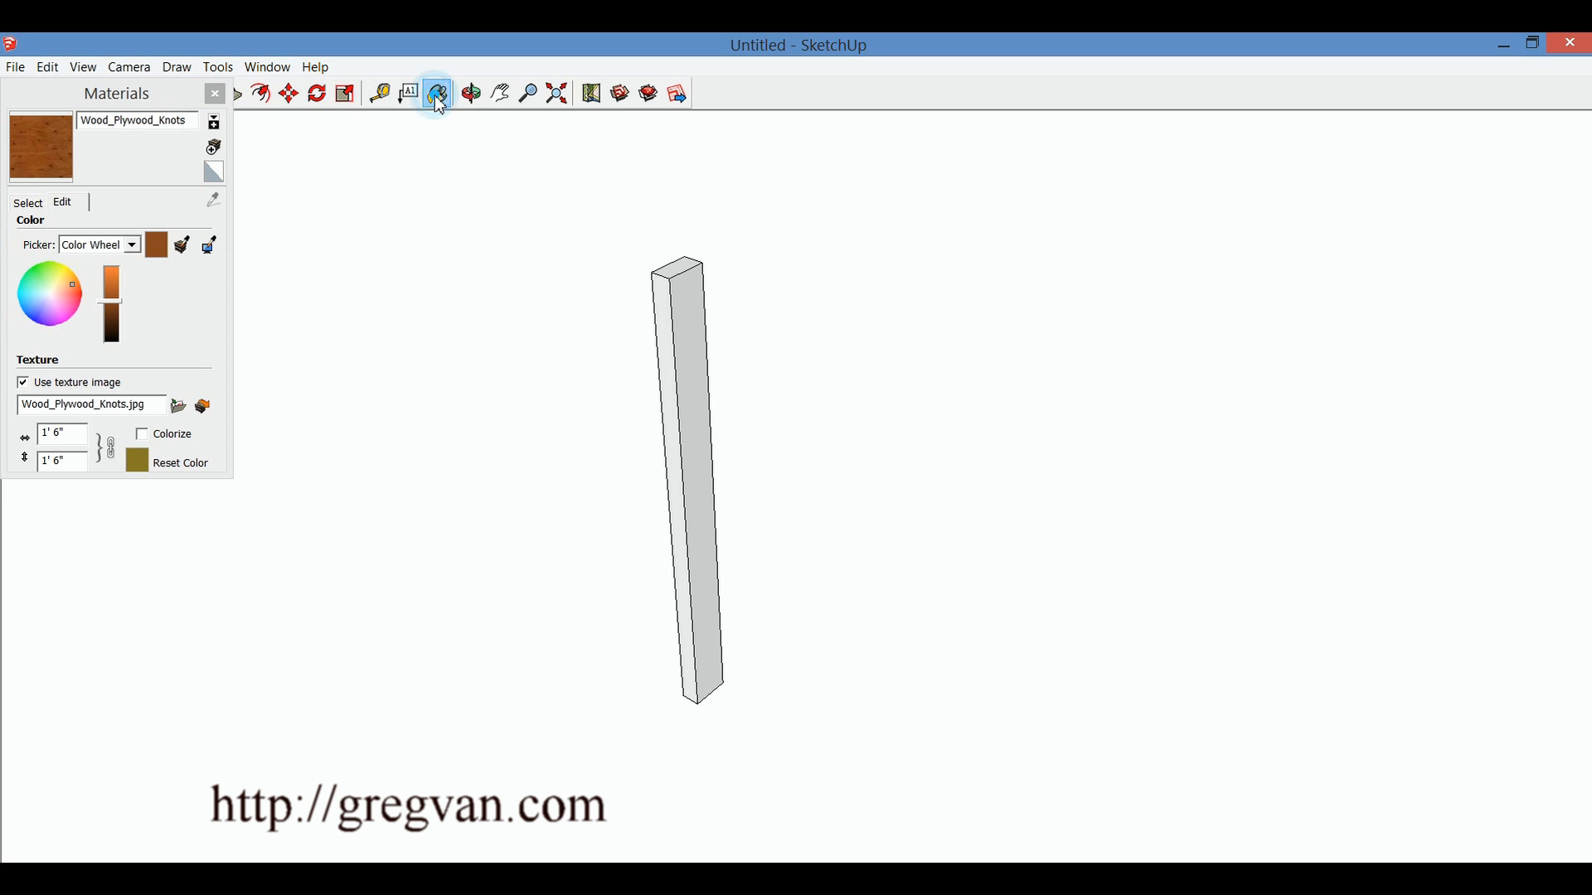
{"action": "left_click", "coordinate": [133, 245]}
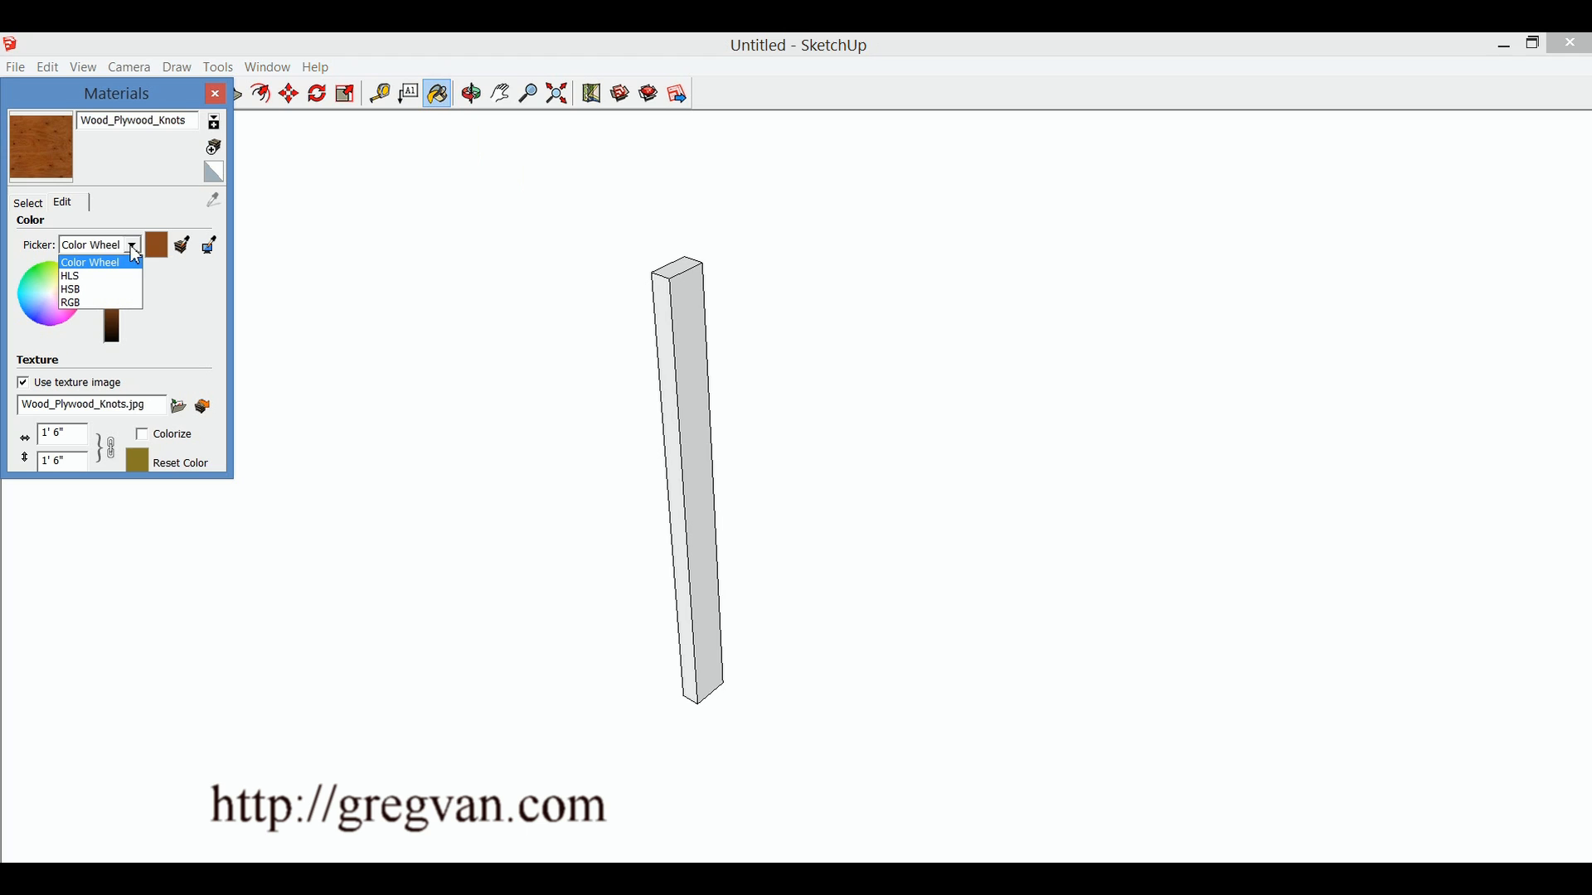
{"action": "left_click", "coordinate": [34, 211]}
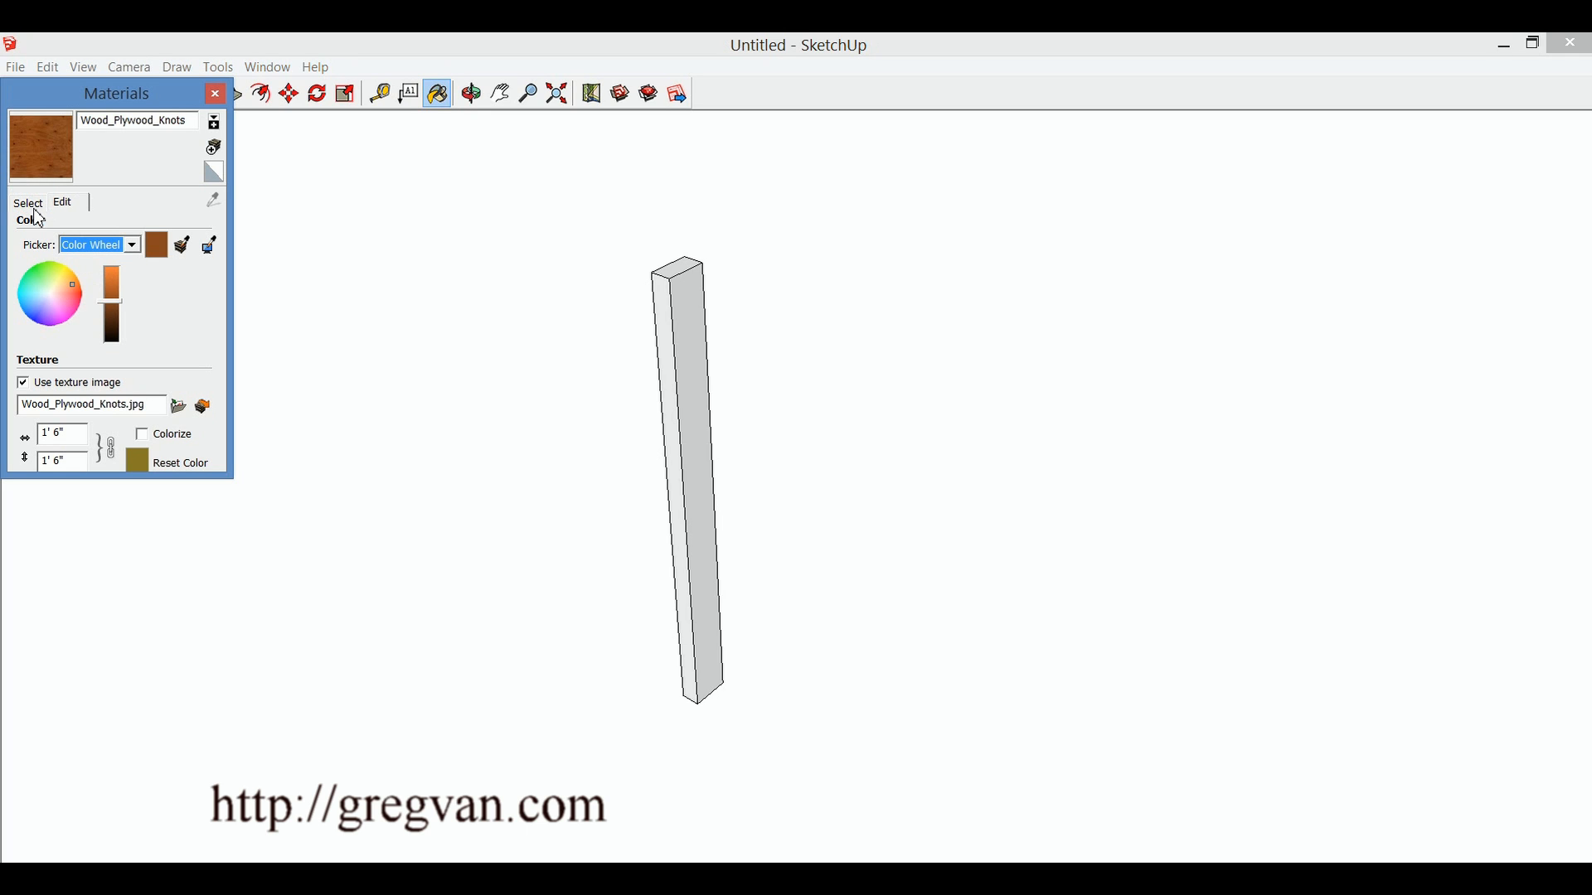
{"action": "left_click", "coordinate": [134, 247]}
{"action": "left_click", "coordinate": [134, 247]}
{"action": "left_click", "coordinate": [33, 207]}
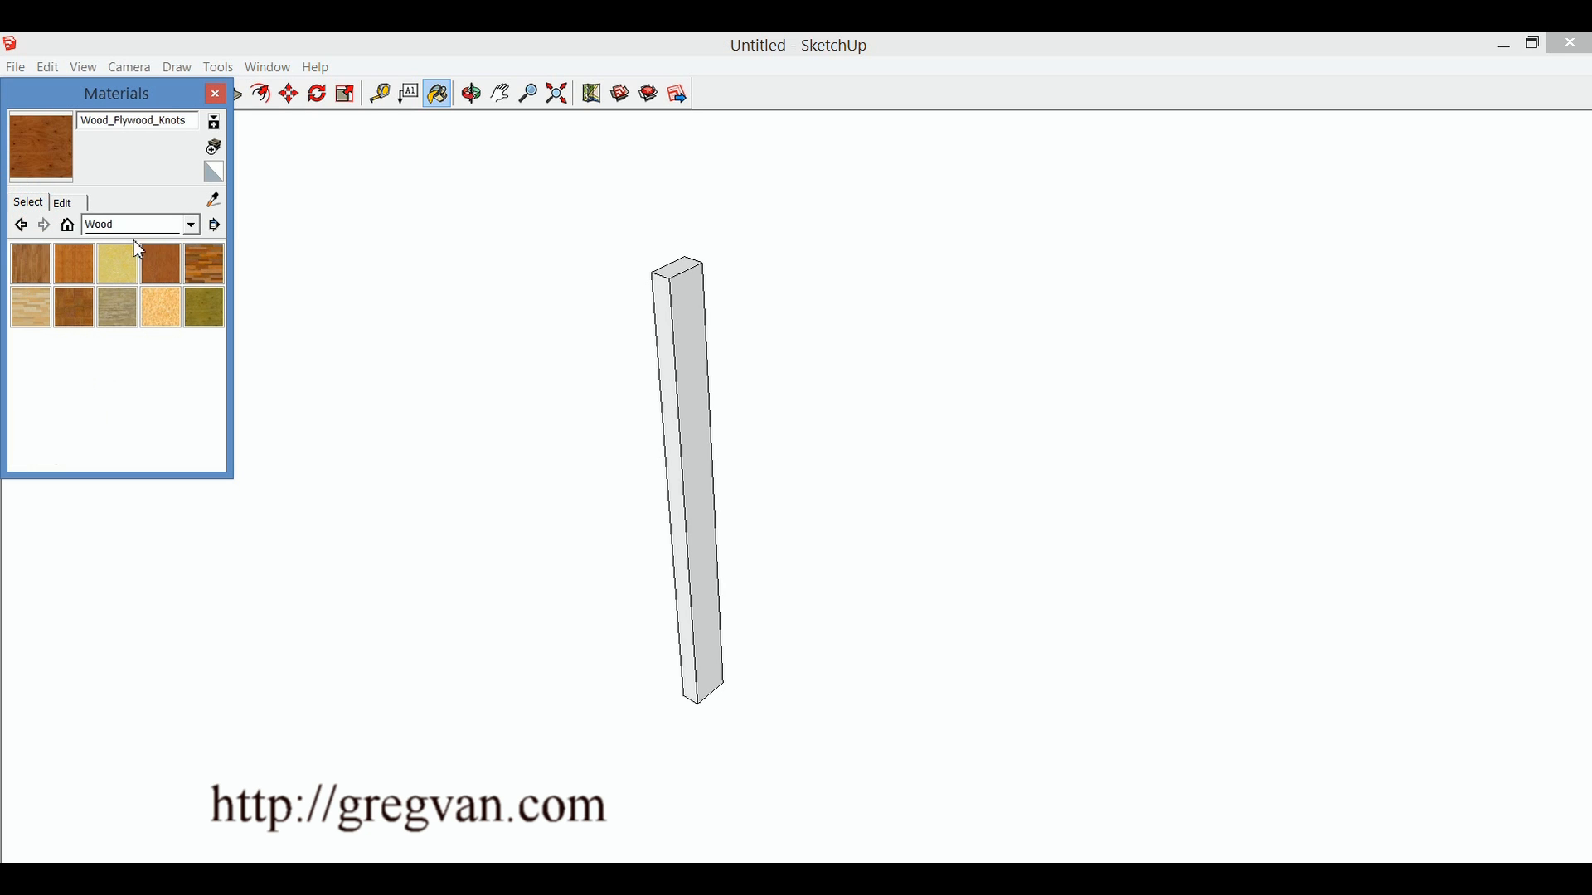
{"action": "left_click", "coordinate": [190, 225]}
{"action": "left_click", "coordinate": [158, 251]}
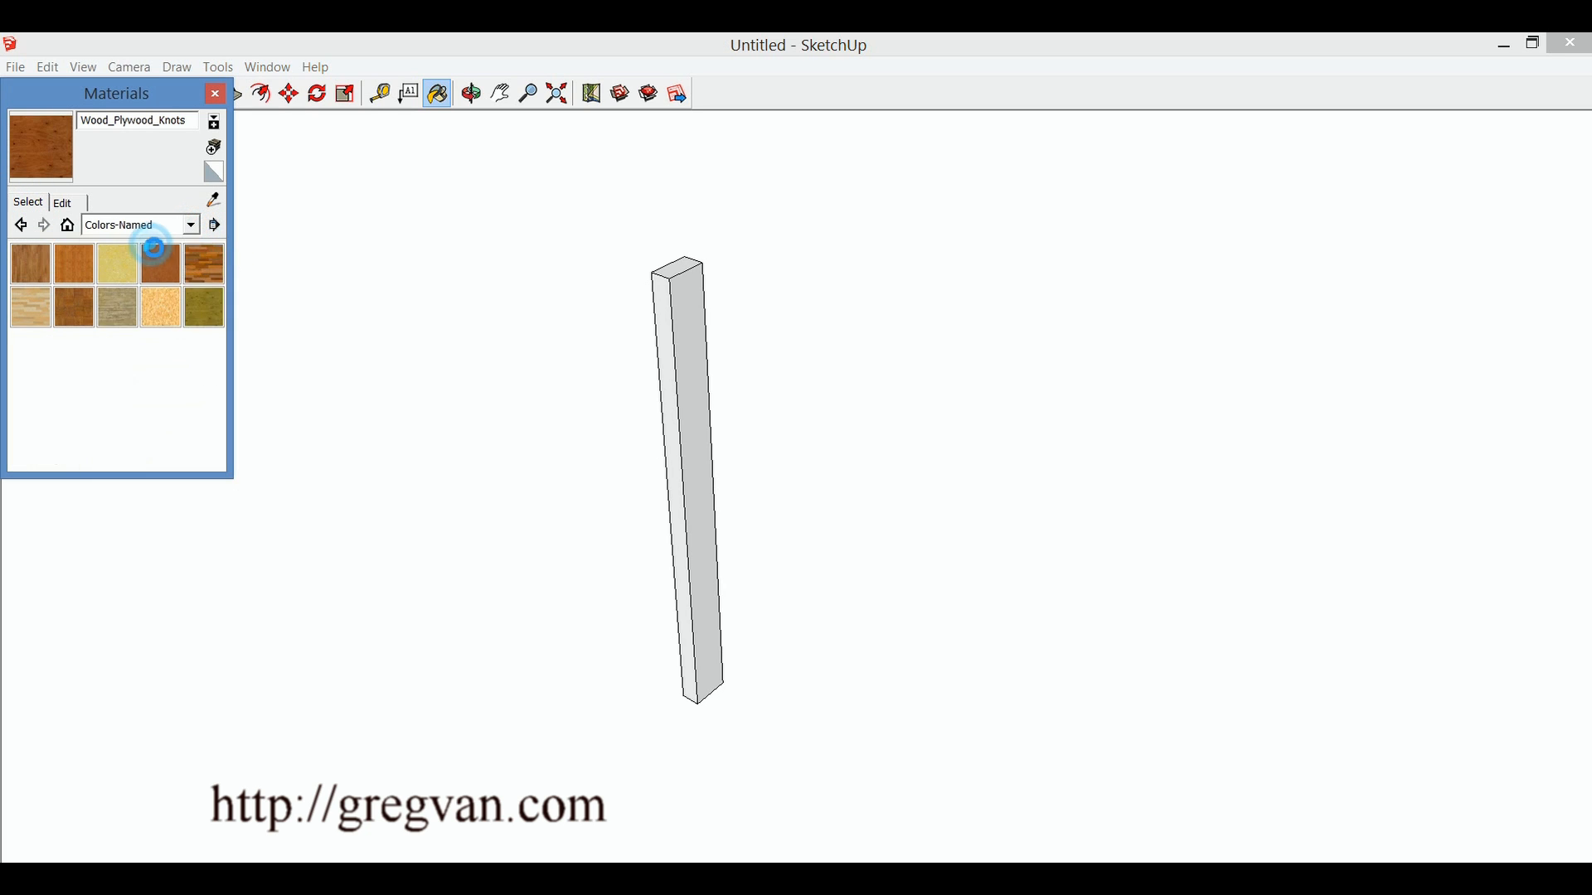
Paint the board's wide front face 0043_SaddleBrown and its narrow side face 0038_Orange.
{"action": "left_click_drag", "start_coordinate": [222, 270], "coordinate": [219, 310]}
{"action": "left_click", "coordinate": [122, 363]}
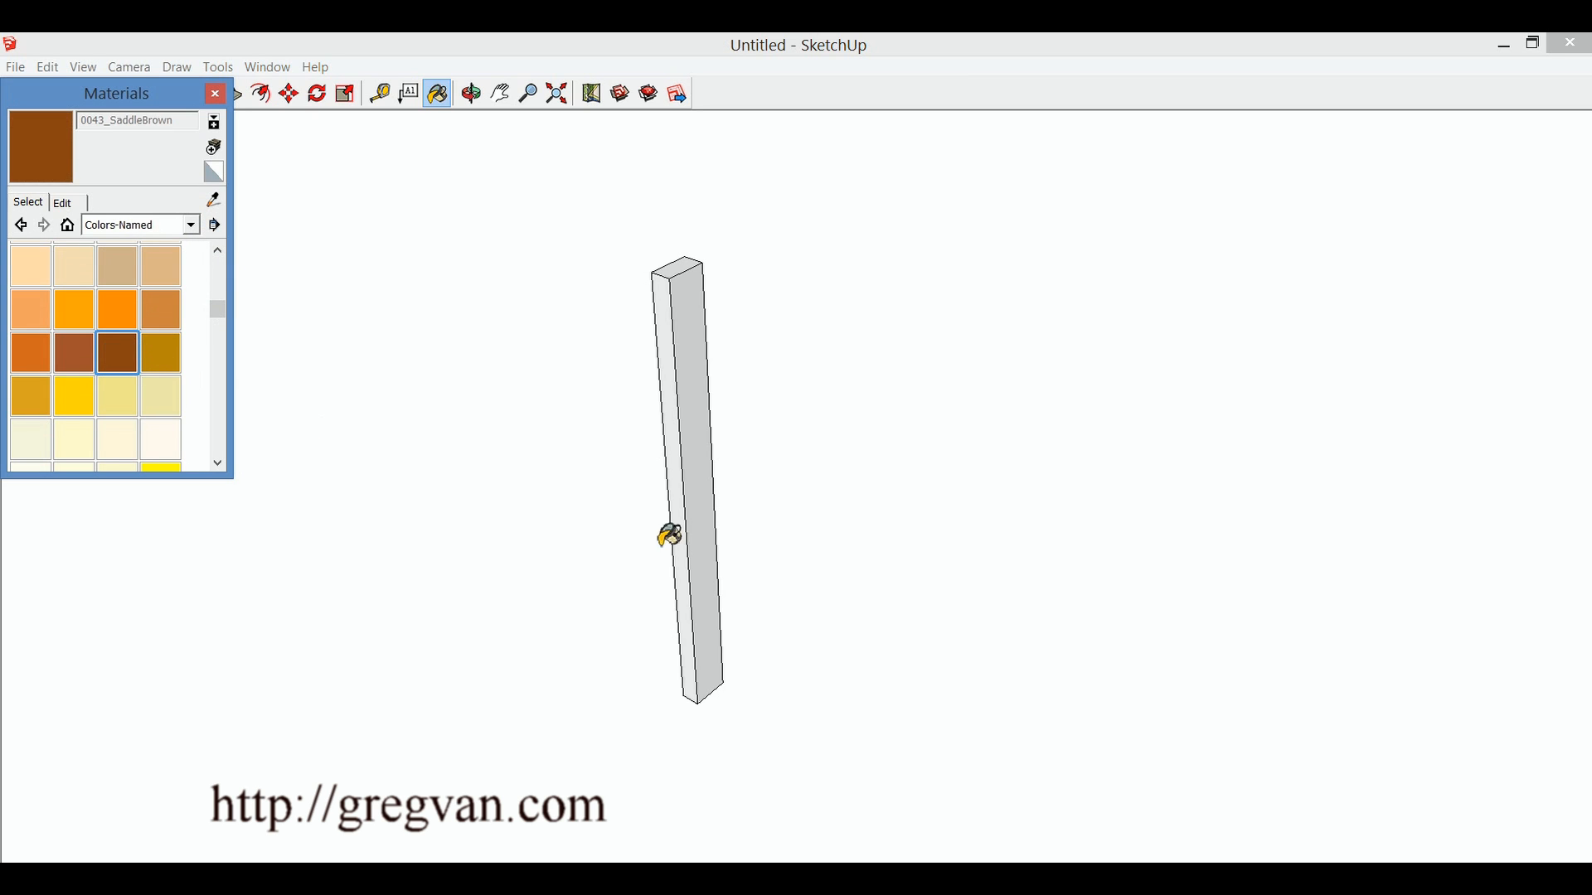
{"action": "left_click", "coordinate": [700, 537]}
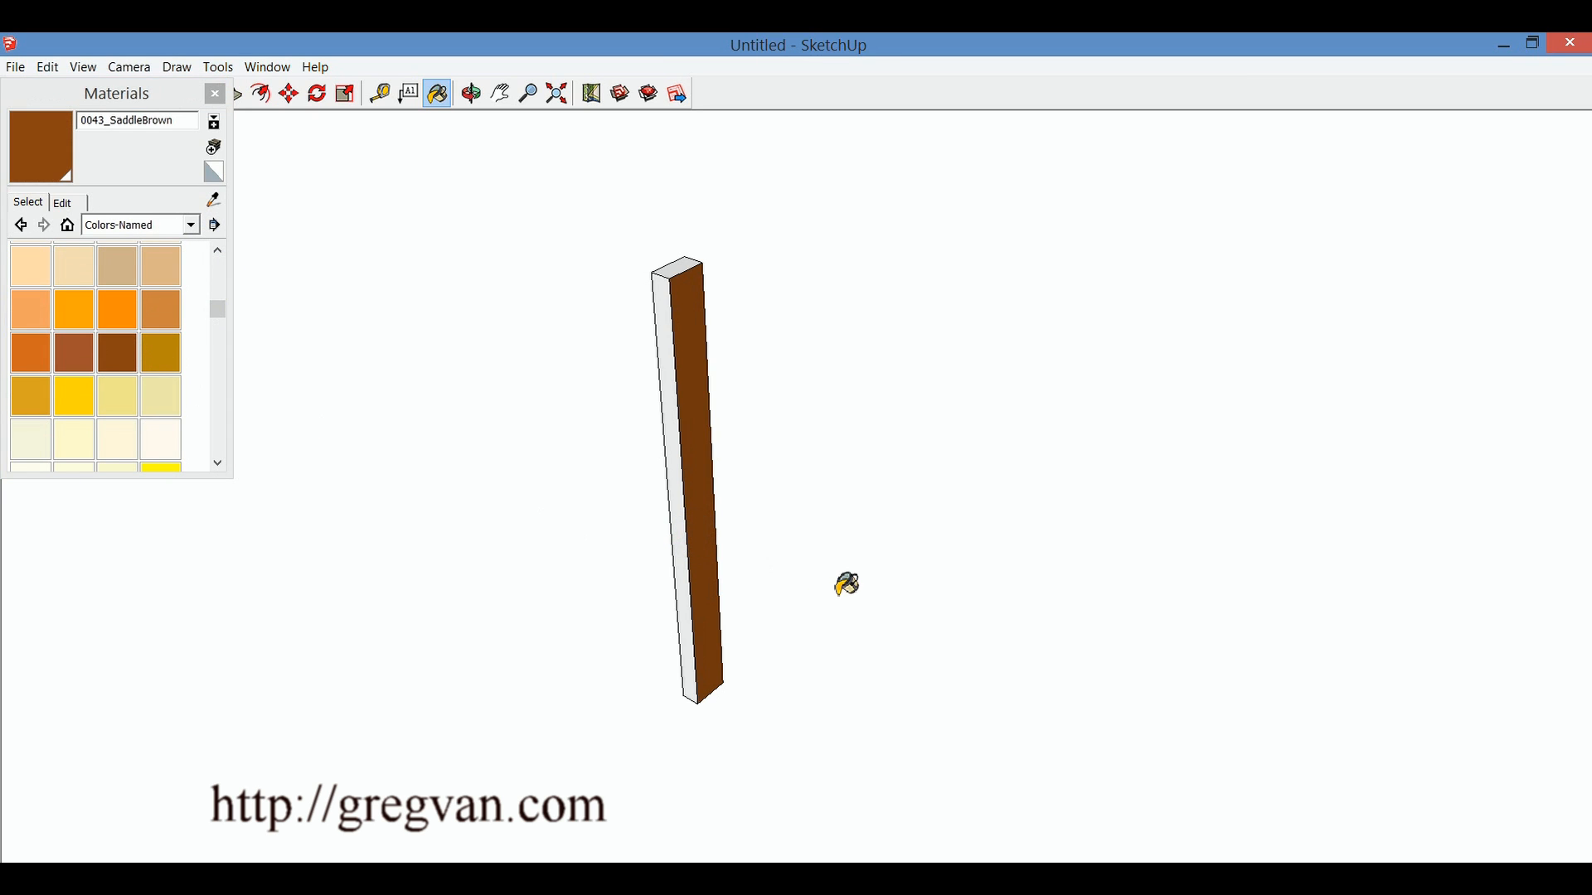
{"action": "left_click", "coordinate": [74, 310]}
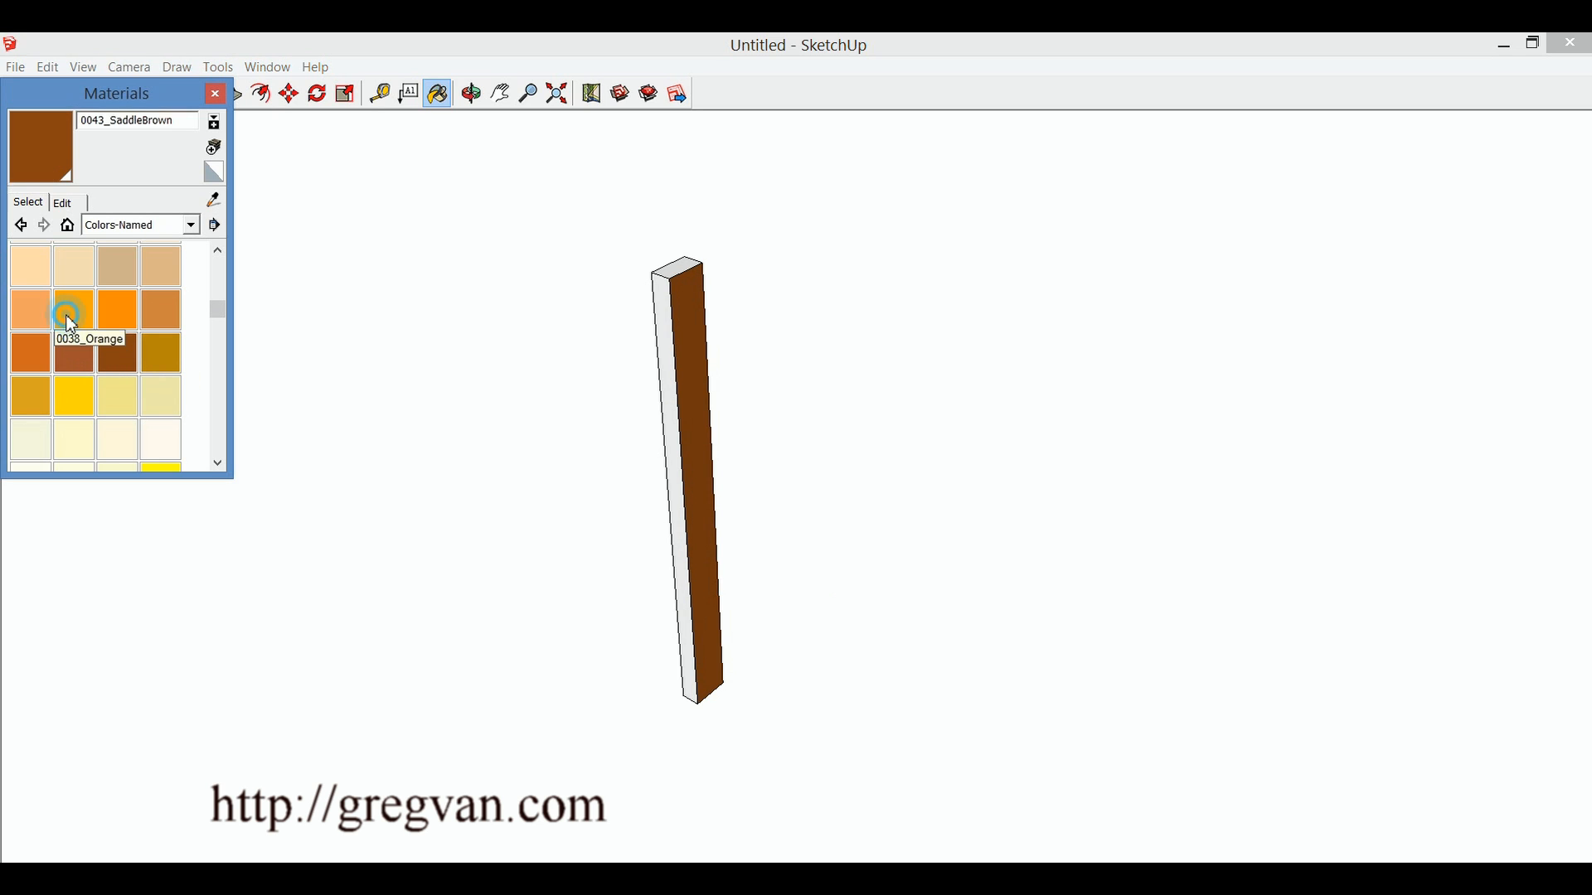
{"action": "left_click", "coordinate": [673, 496]}
Select the entire board and paint all its faces 0044_DarkGoldenrod, and repaint them 0035_Tan.
{"action": "key", "text": "space"}
{"action": "triple_click", "coordinate": [695, 467]}
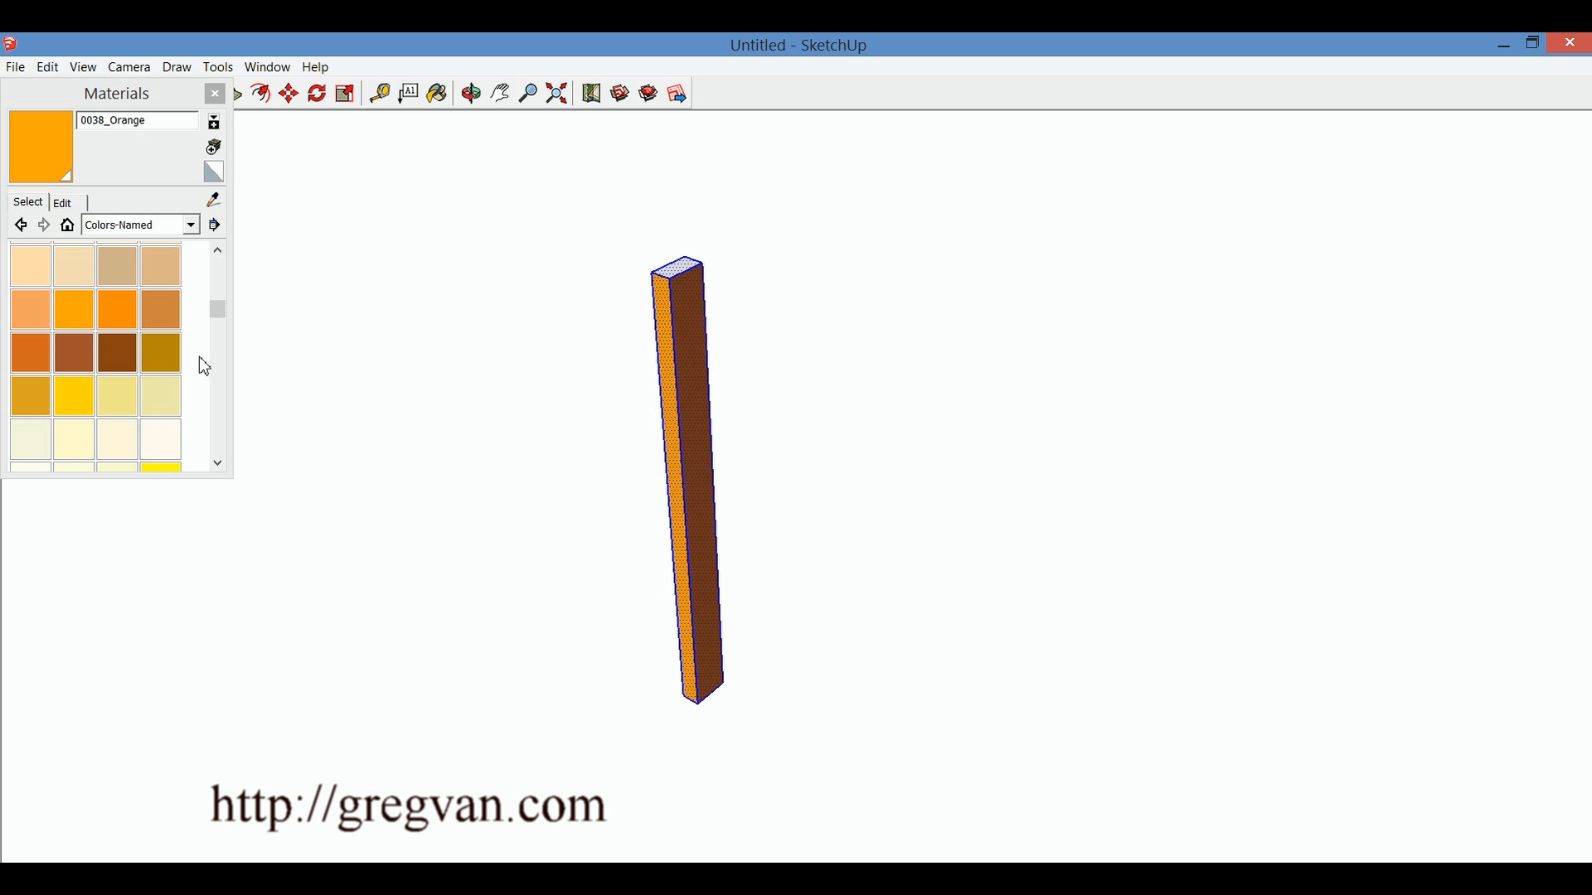
{"action": "left_click", "coordinate": [162, 354]}
{"action": "left_click", "coordinate": [707, 514]}
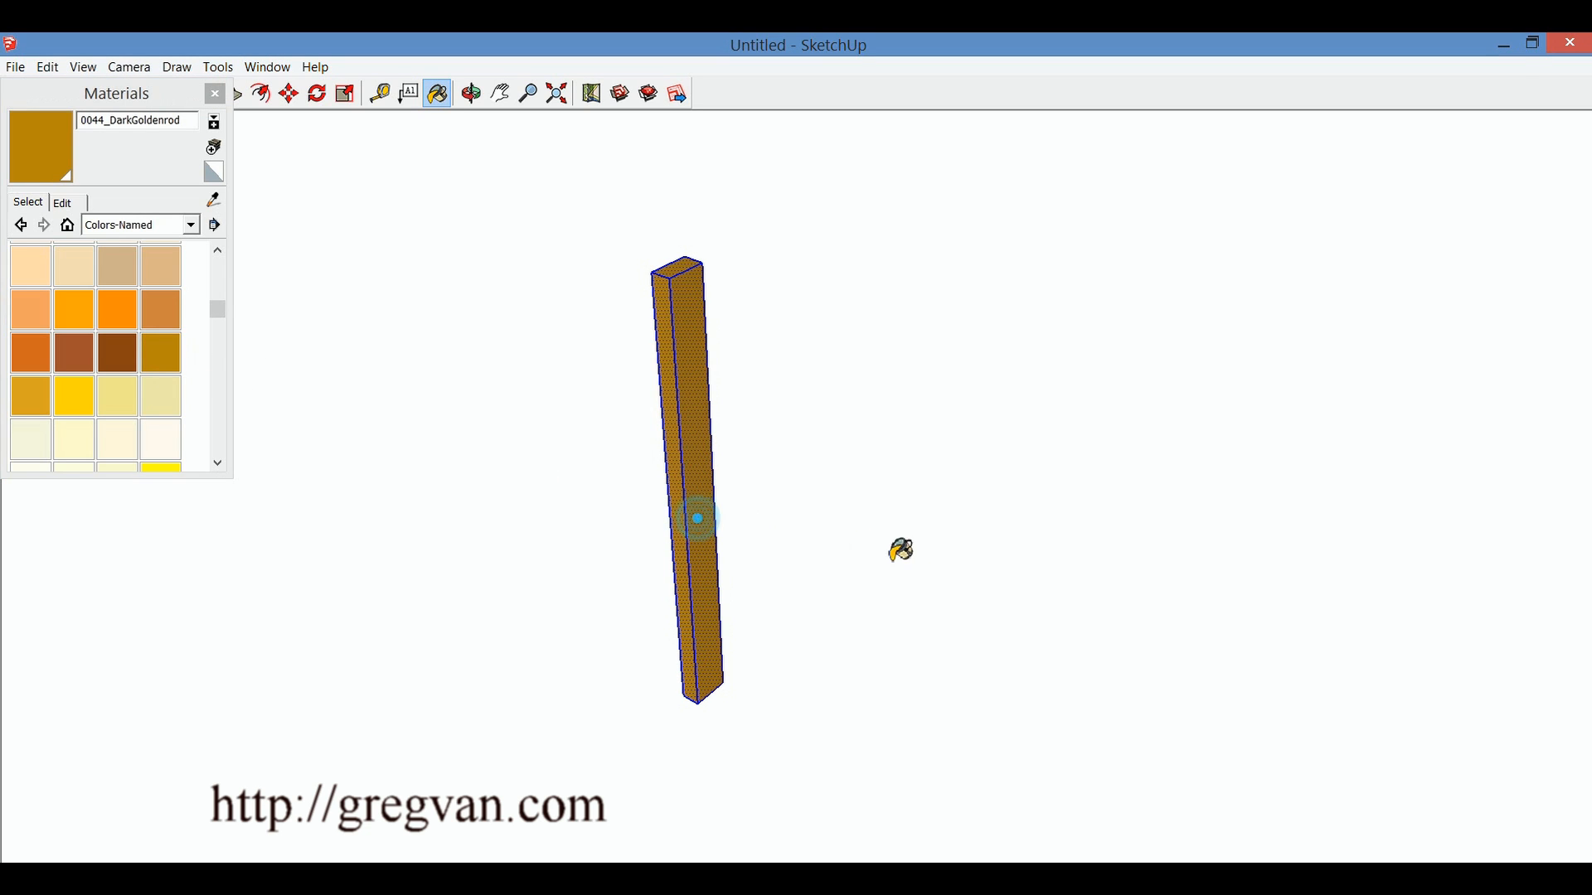
{"action": "left_click", "coordinate": [123, 273]}
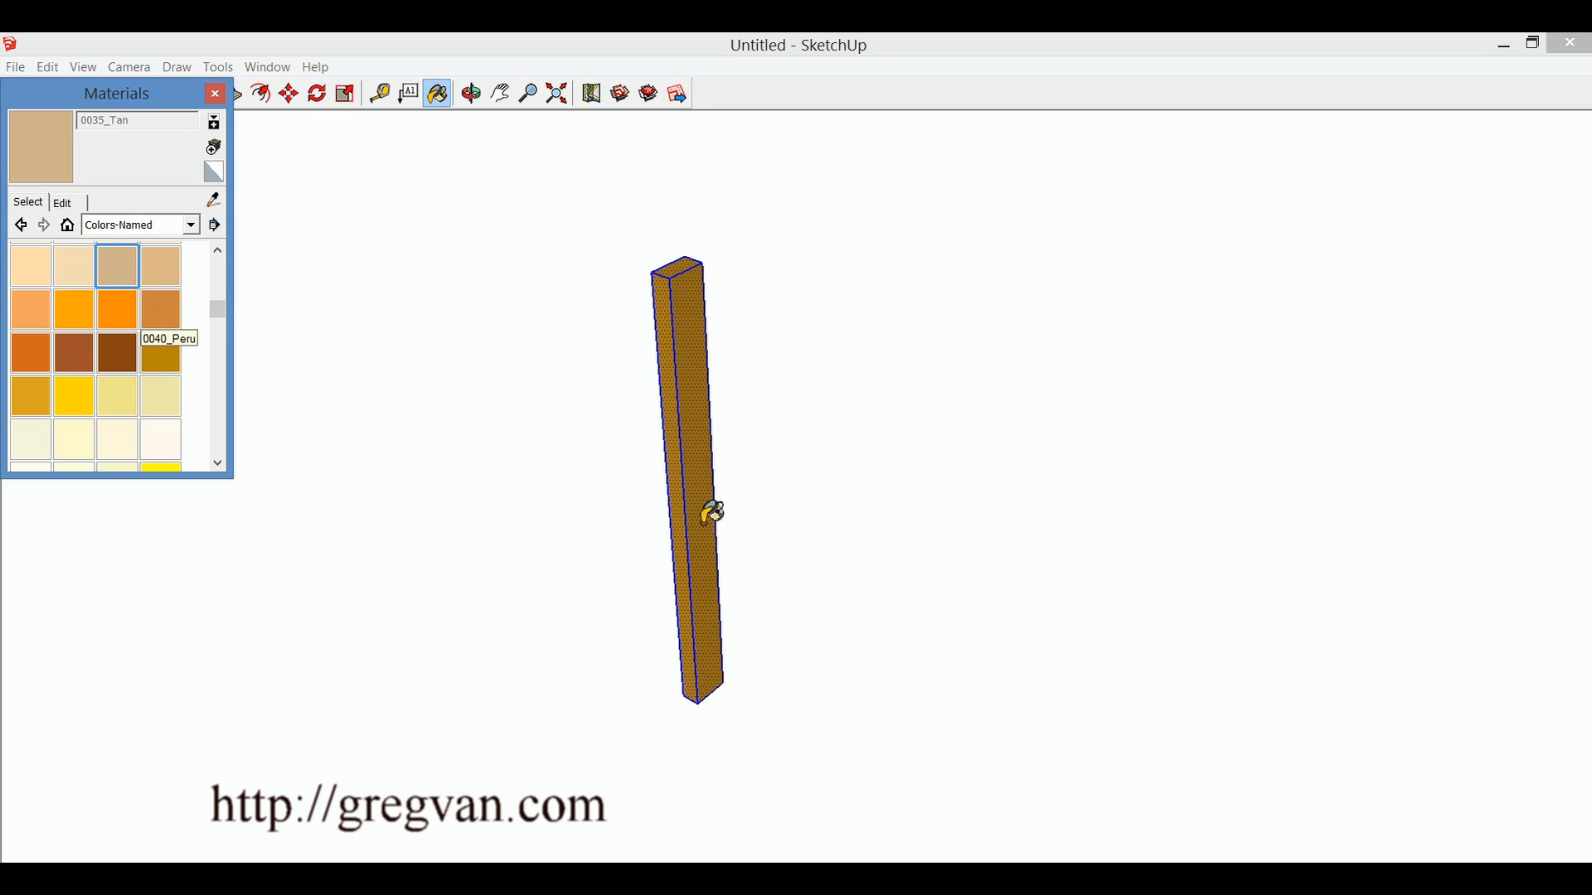
{"action": "left_click", "coordinate": [704, 508]}
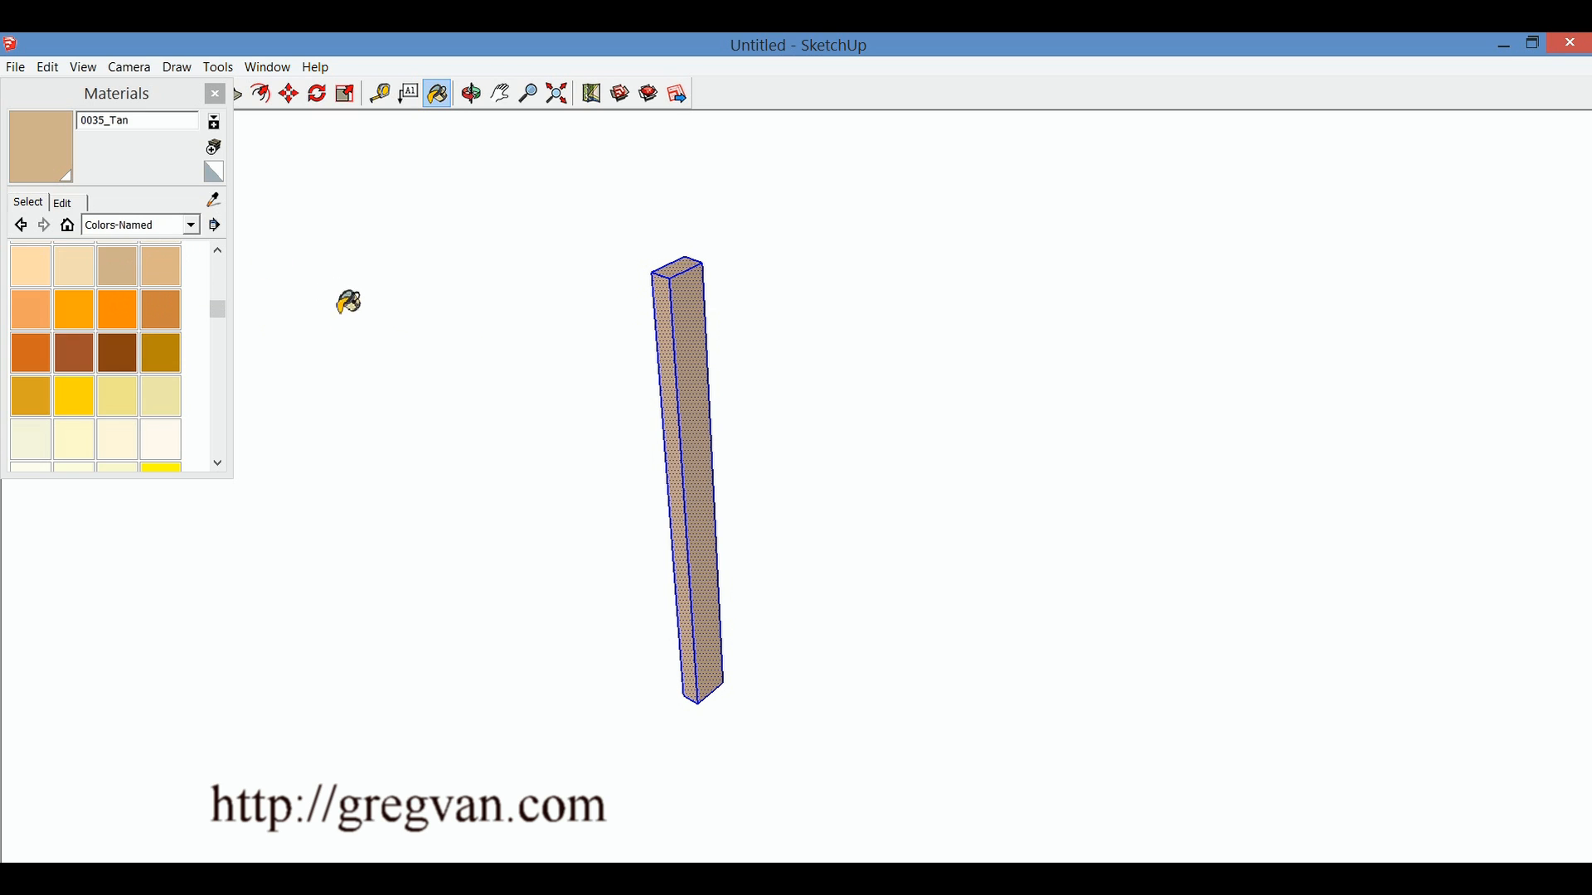
Switch the materials library to Wood and apply the Wood_OSB texture to the whole selected board.
{"action": "left_click", "coordinate": [192, 228]}
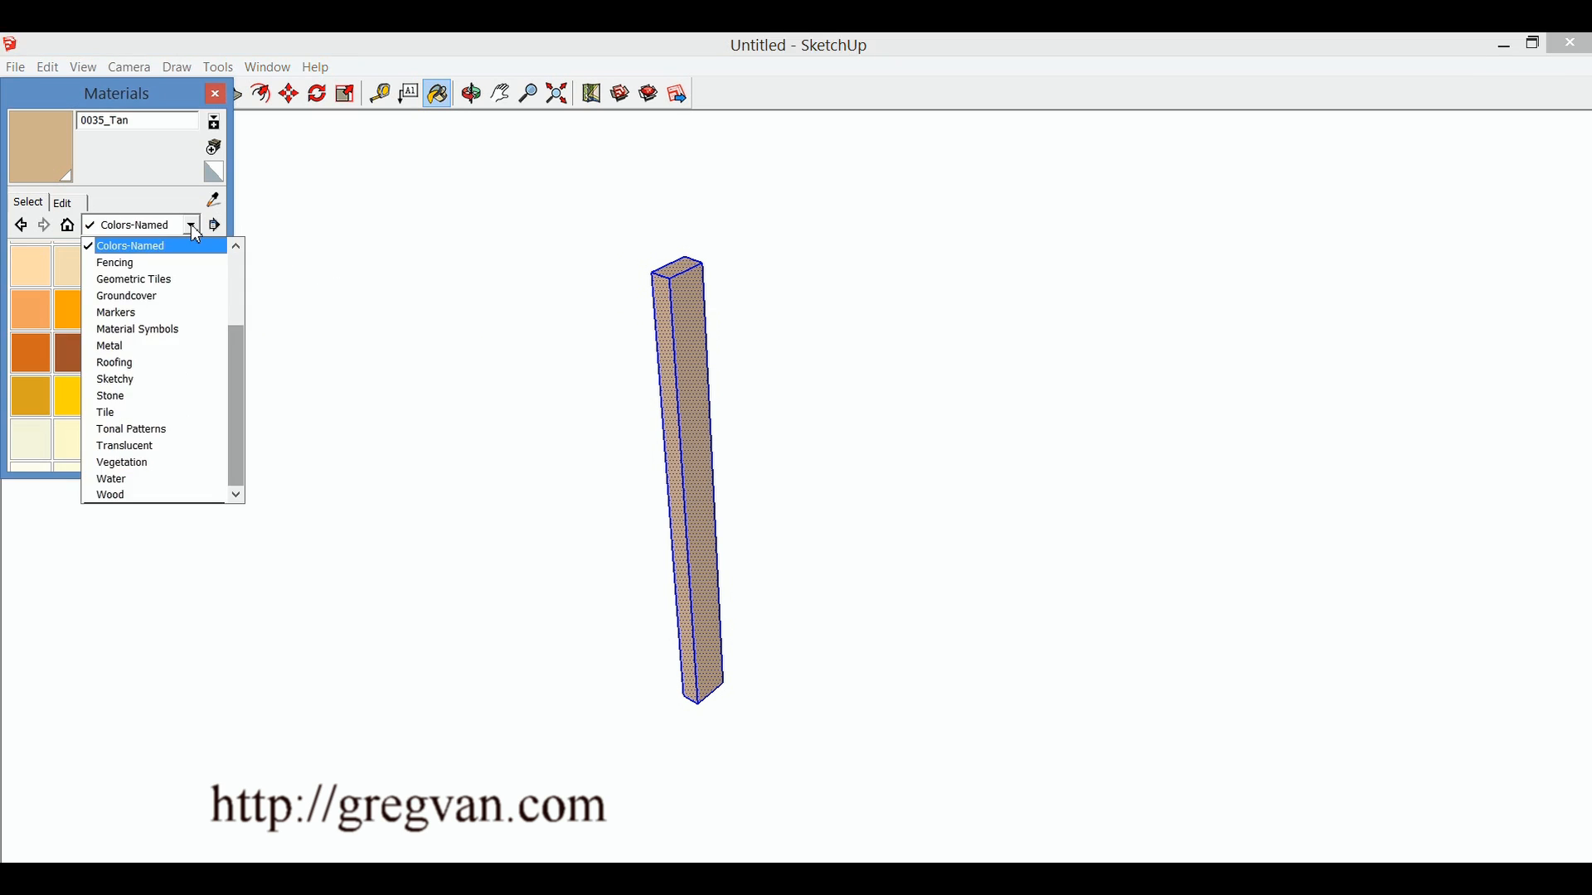
{"action": "left_click", "coordinate": [145, 501]}
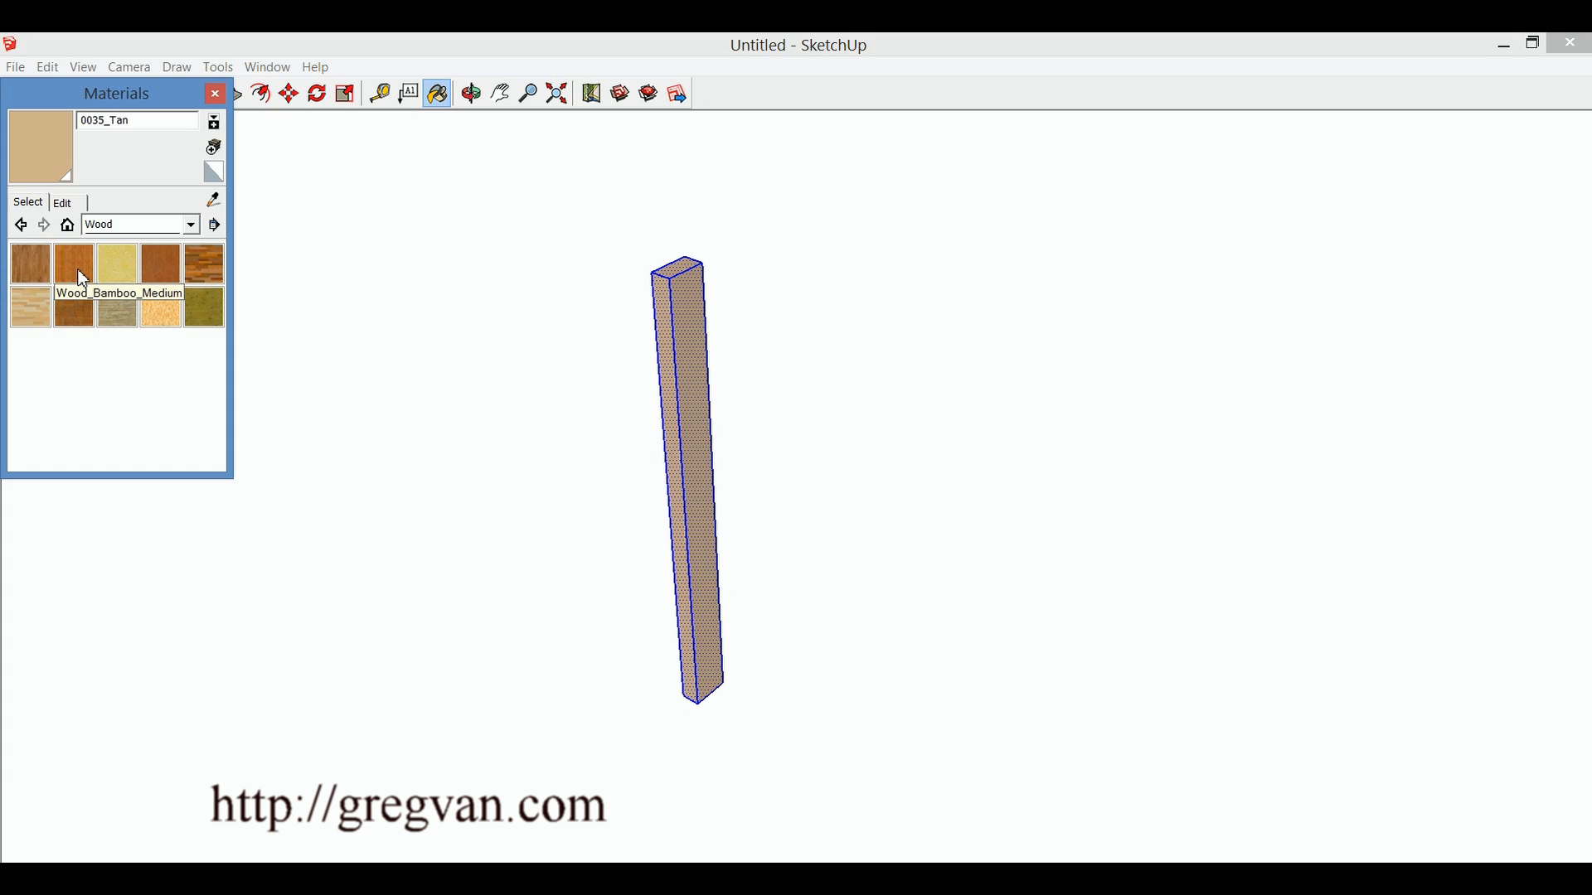
{"action": "left_click", "coordinate": [165, 310]}
{"action": "left_click", "coordinate": [717, 527]}
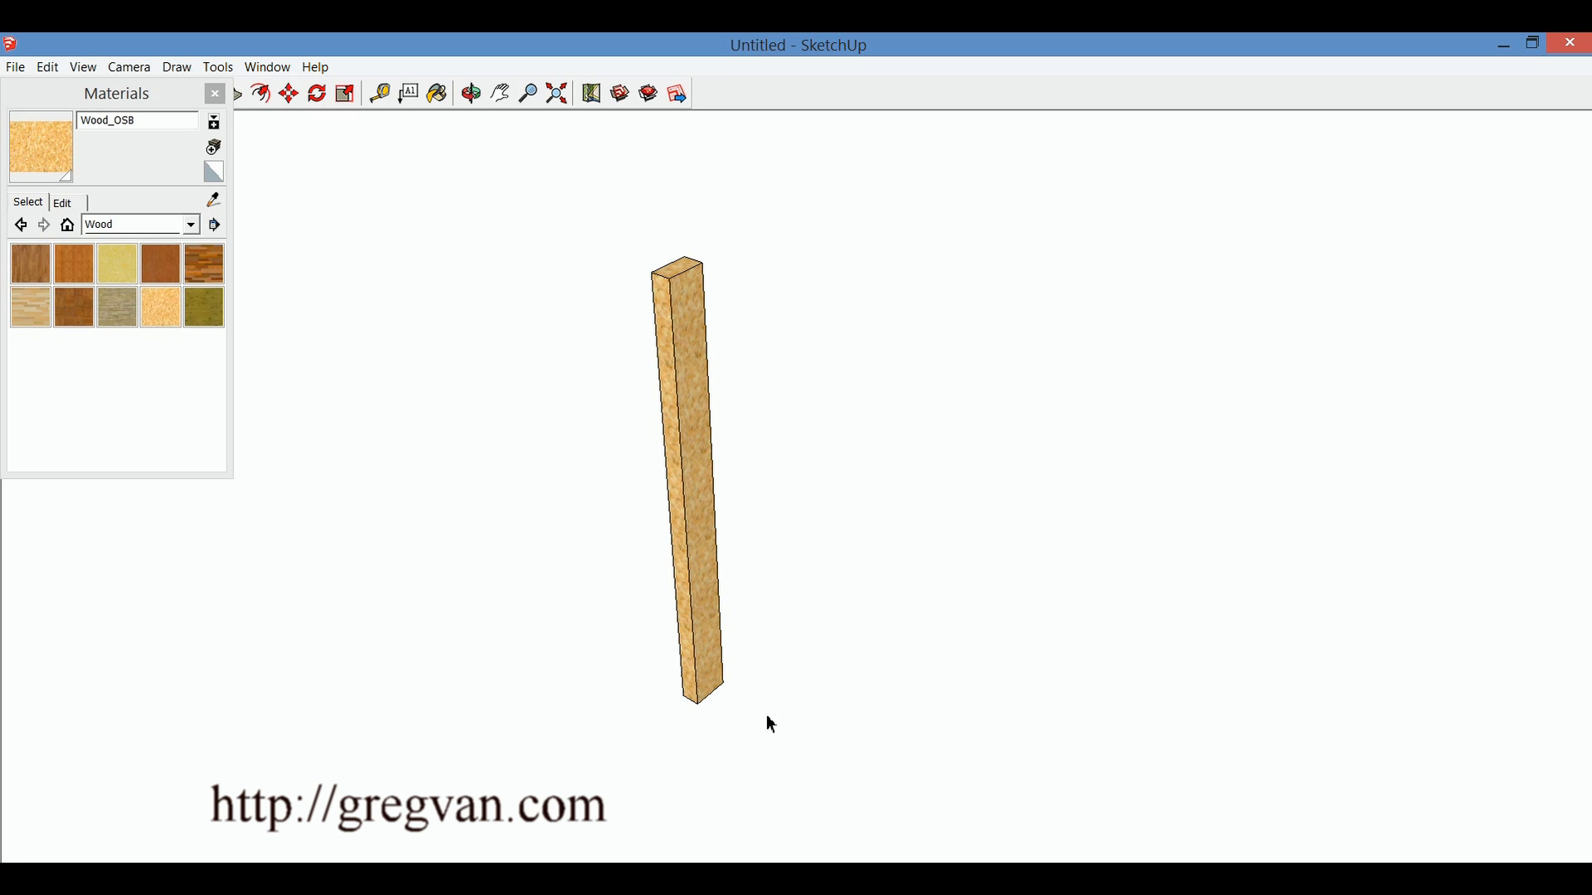
Apply the Wood_Plywood_Knots texture to the board's narrow side face and wide front face.
{"action": "scroll", "coordinate": [746, 655], "scroll_direction": "up", "scroll_amount": 5}
{"action": "scroll", "coordinate": [744, 643], "scroll_direction": "up", "scroll_amount": 1}
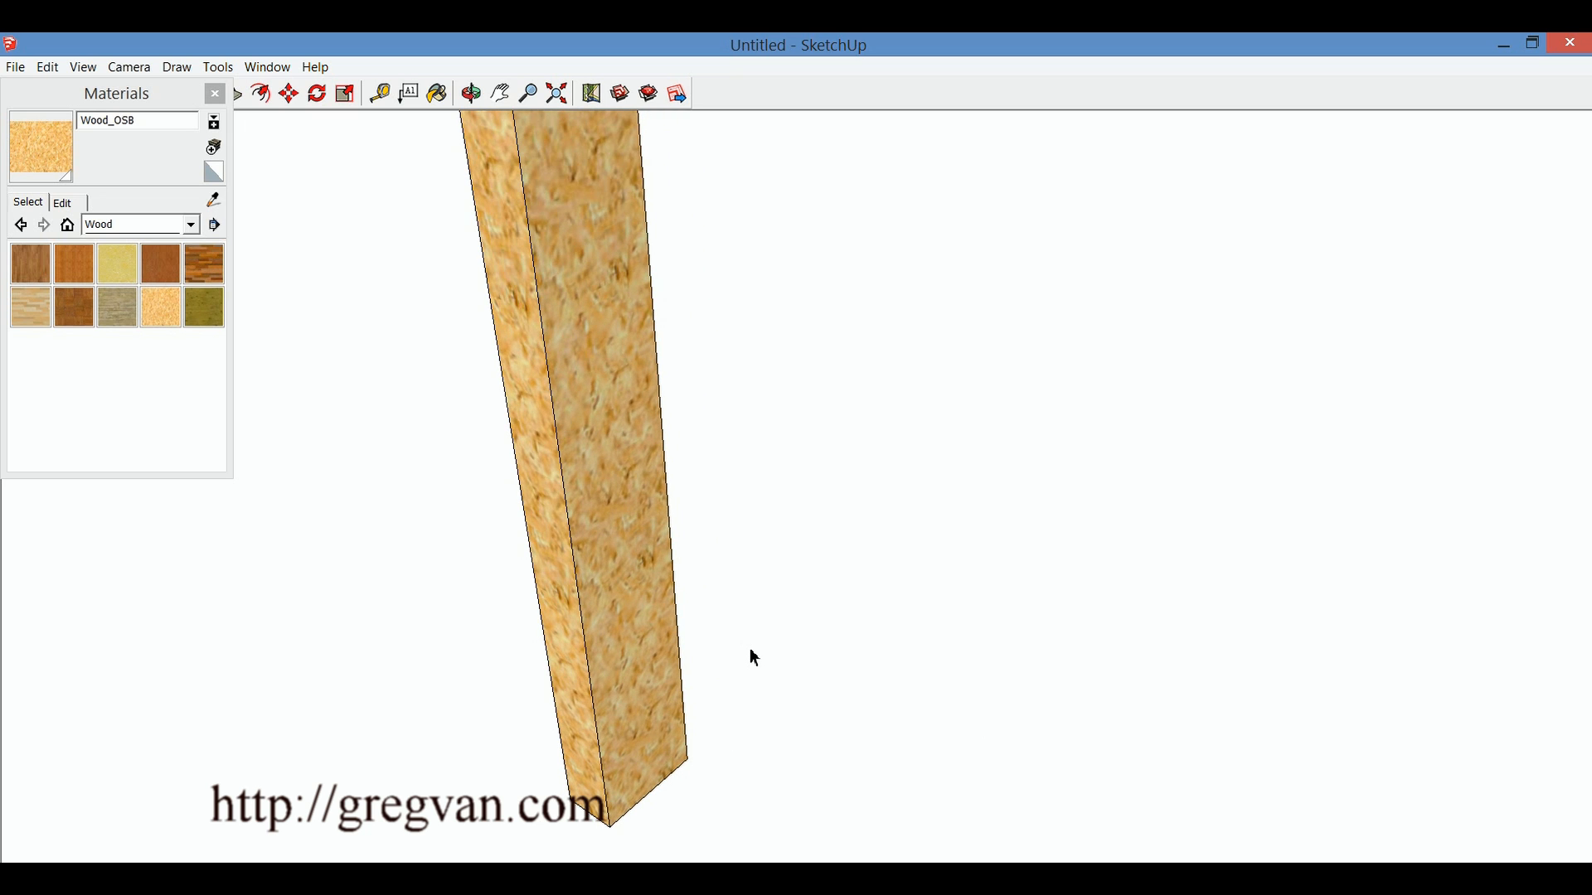
{"action": "scroll", "coordinate": [753, 657], "scroll_direction": "down", "scroll_amount": 5}
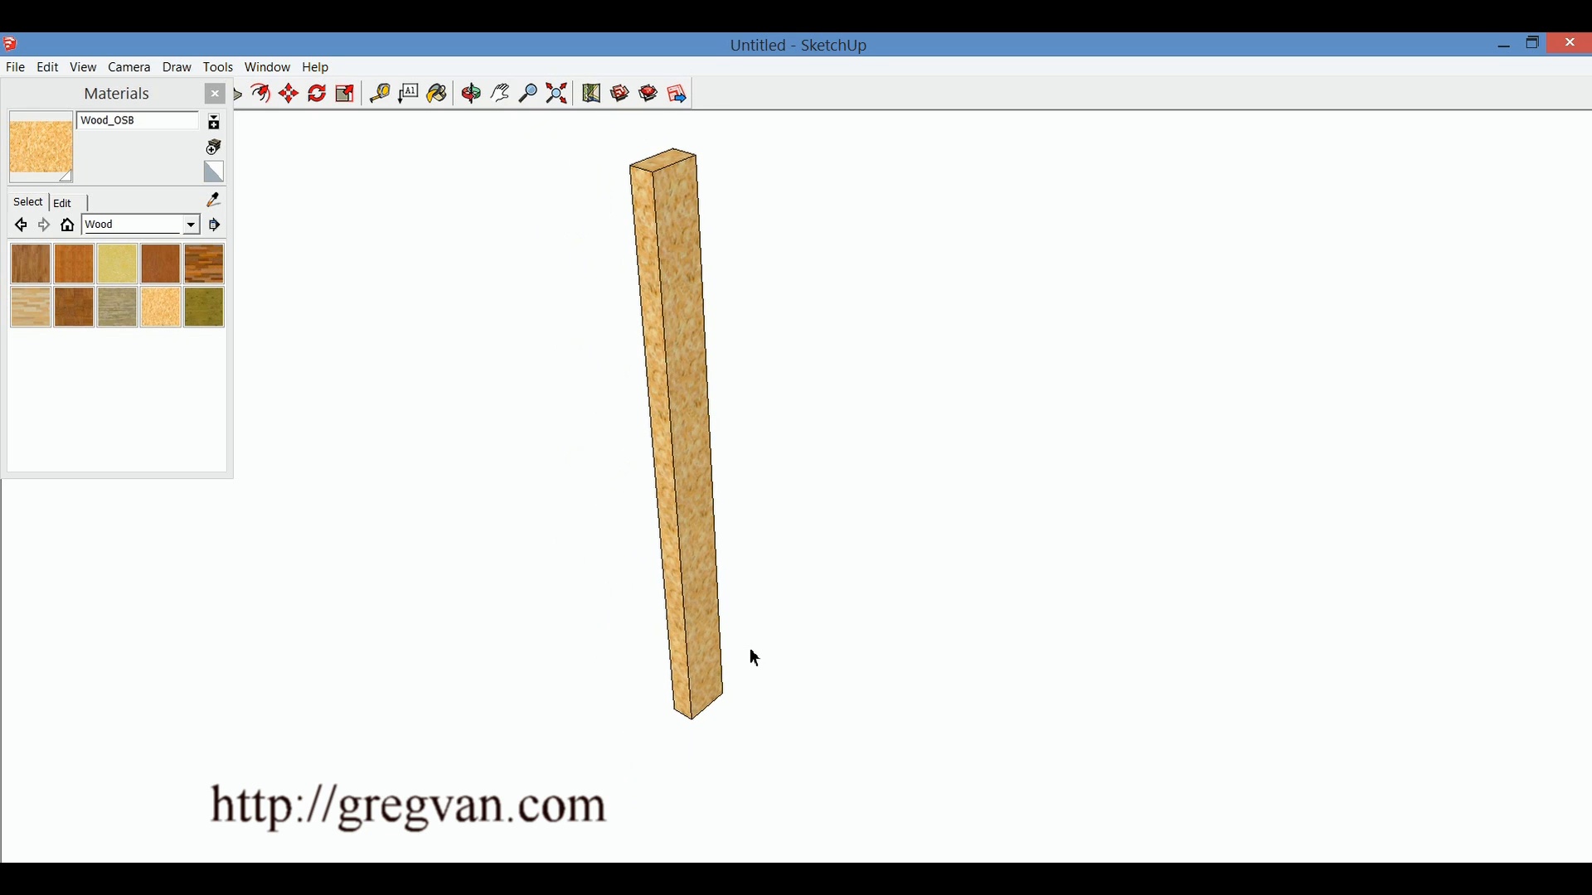
{"action": "middle_click_drag", "start_coordinate": [755, 659], "coordinate": [772, 665], "text": "shift"}
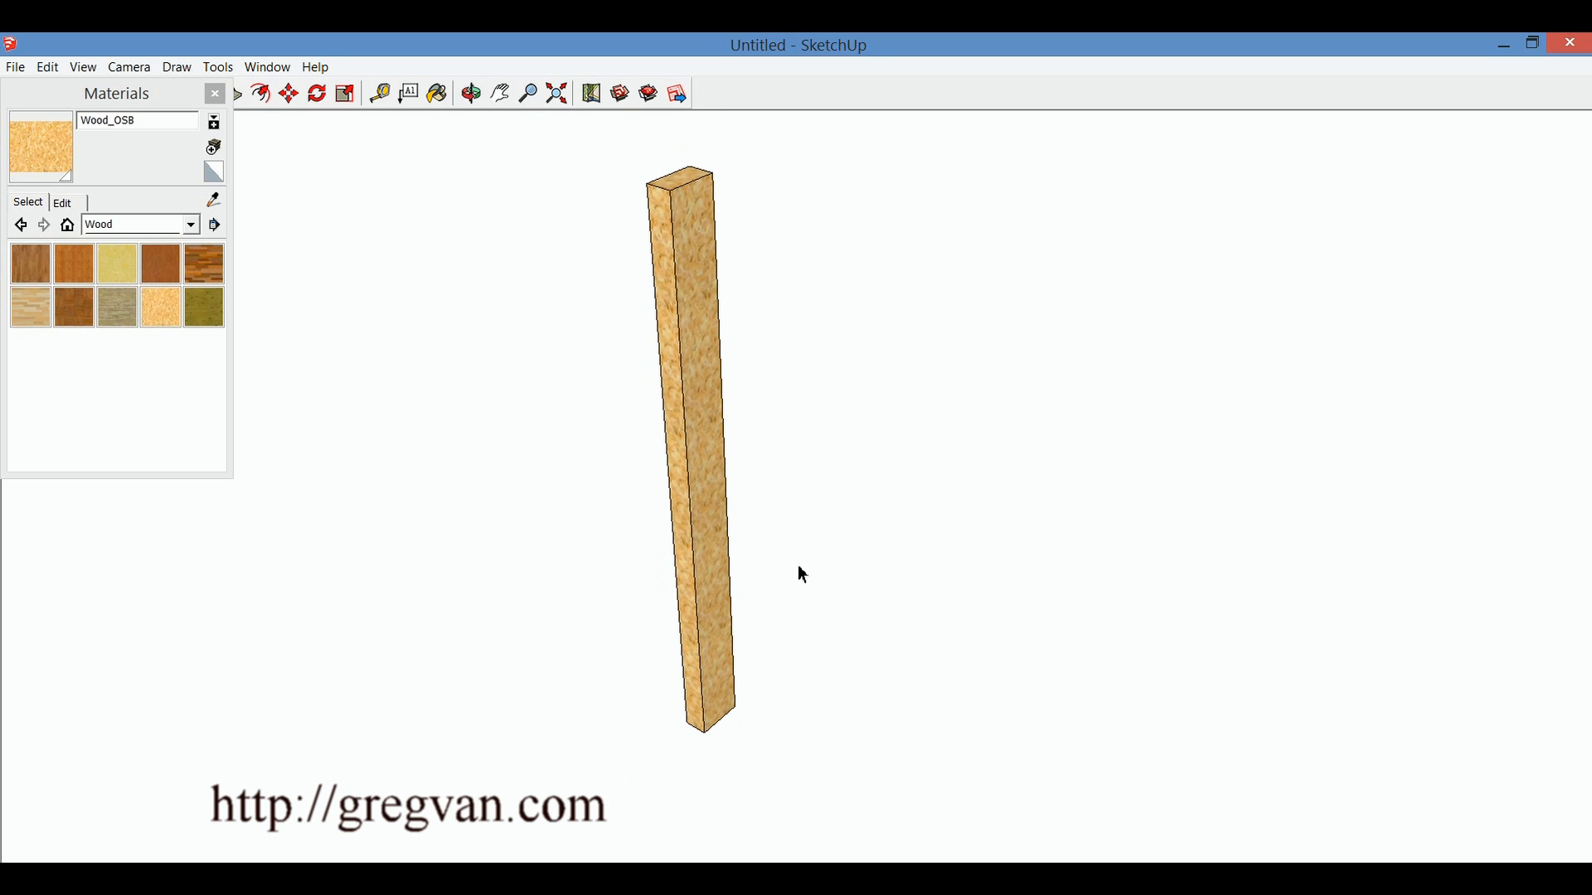
{"action": "left_click", "coordinate": [203, 309]}
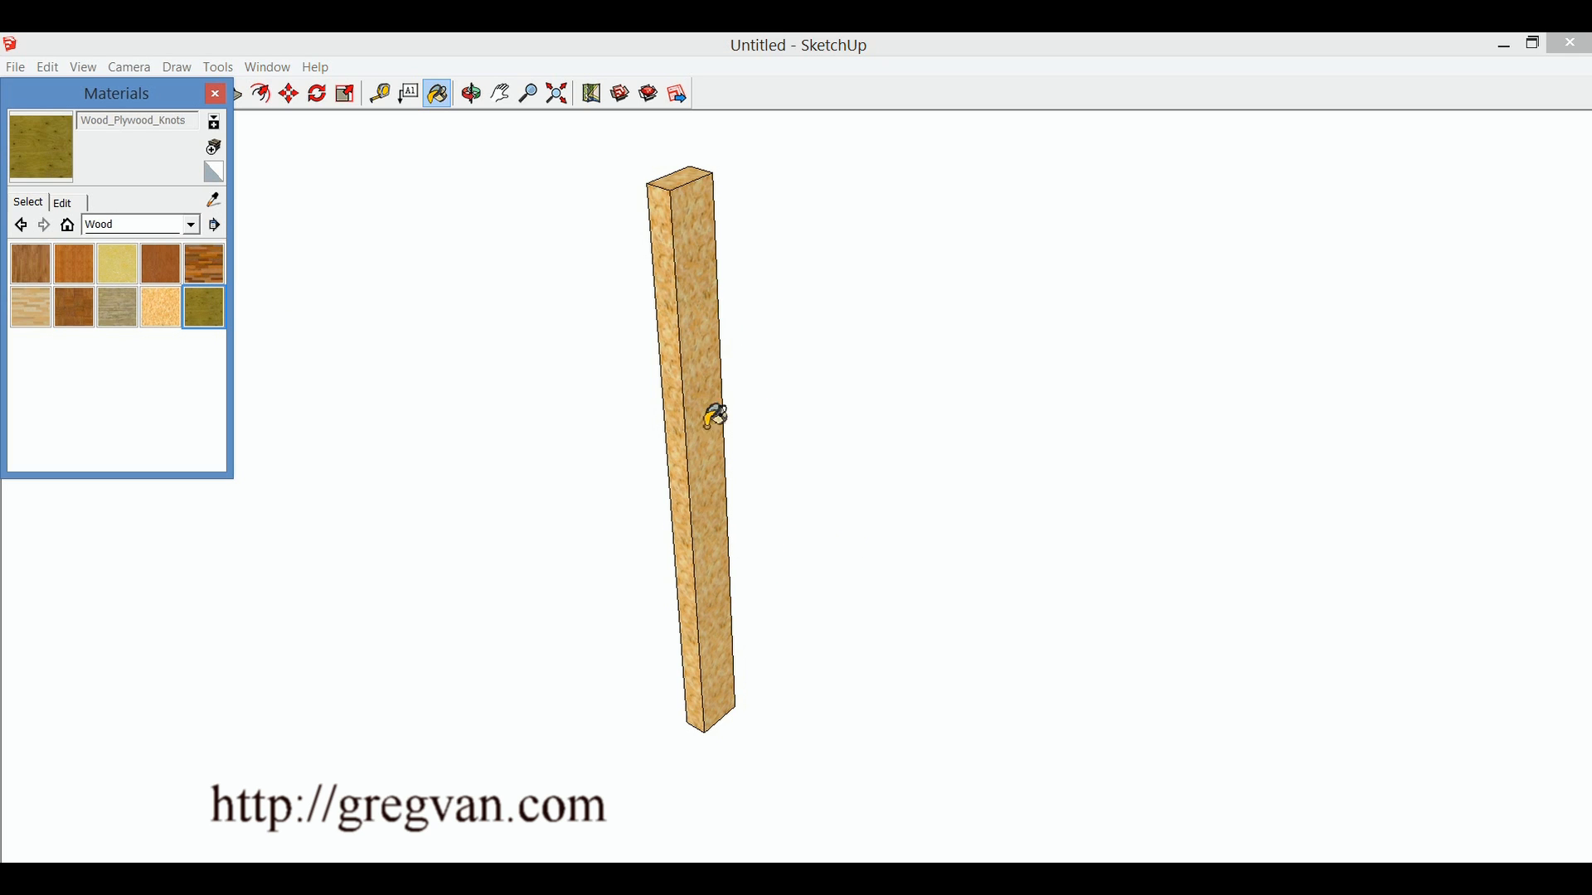
{"action": "left_click", "coordinate": [692, 532]}
{"action": "left_click", "coordinate": [718, 554]}
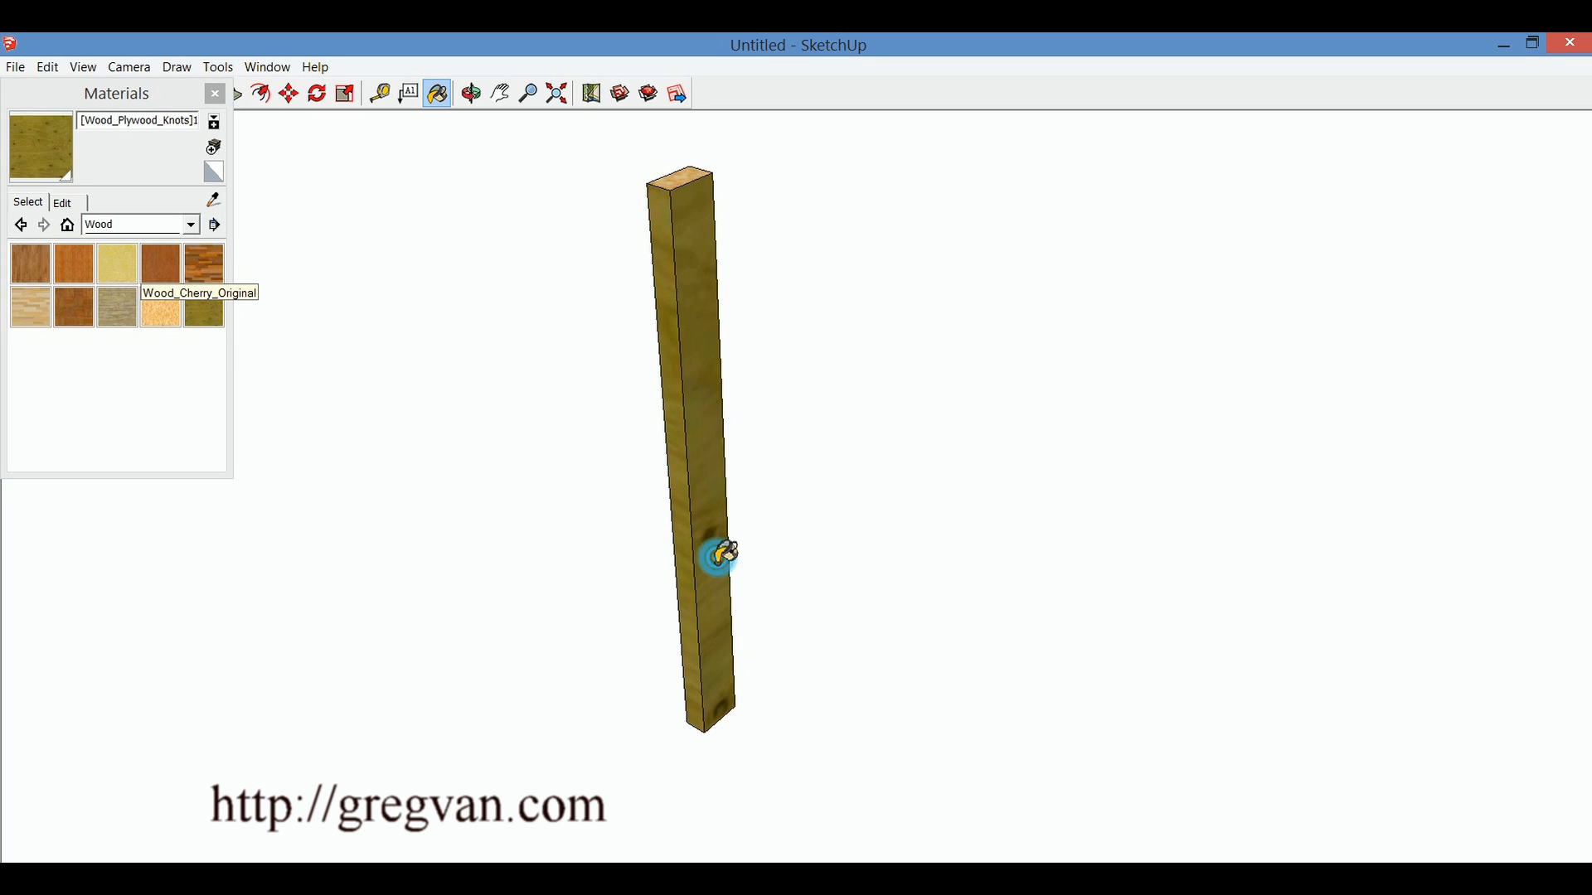
Select the entire board and apply the current plywood knots material to all its faces, including the top end.
{"action": "key", "text": "space"}
{"action": "left_click", "coordinate": [710, 566]}
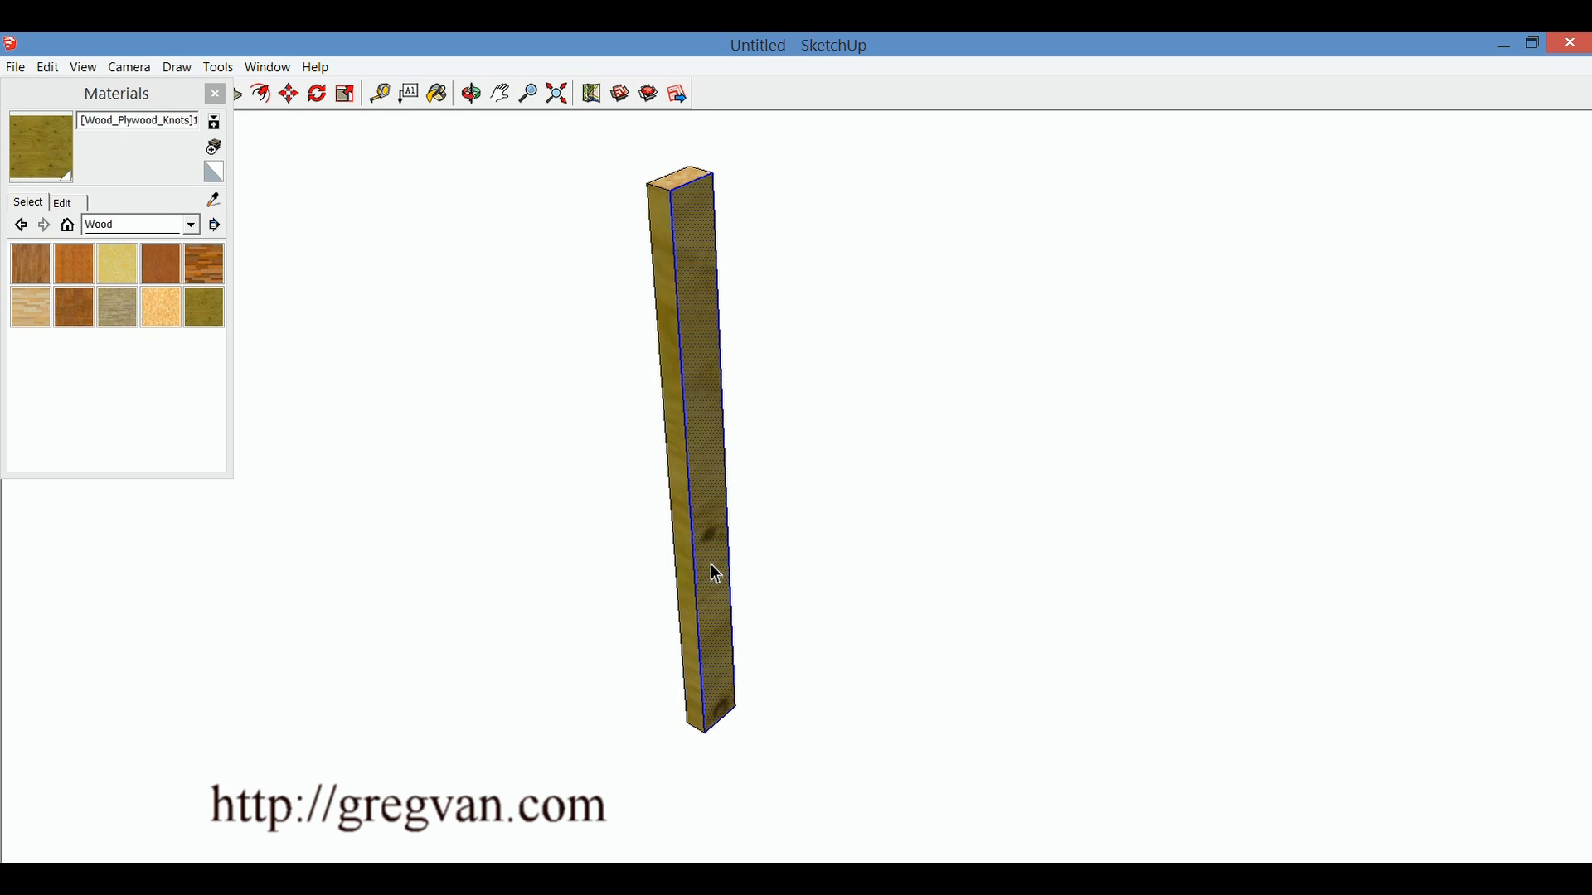
{"action": "left_click", "coordinate": [706, 575]}
{"action": "double_click", "coordinate": [709, 582]}
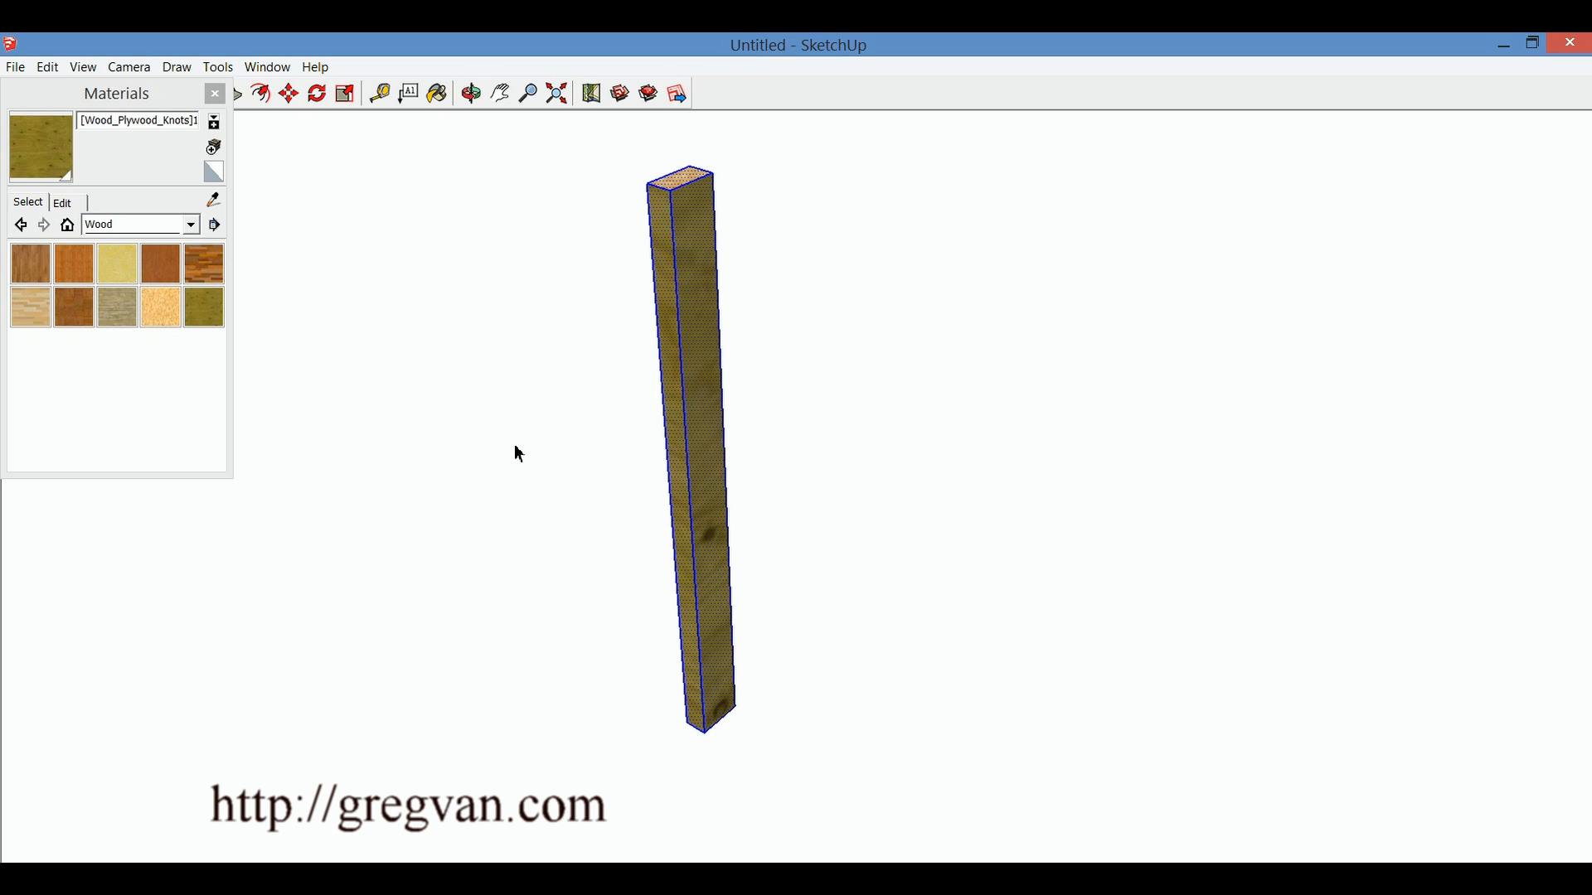
{"action": "left_click", "coordinate": [48, 152]}
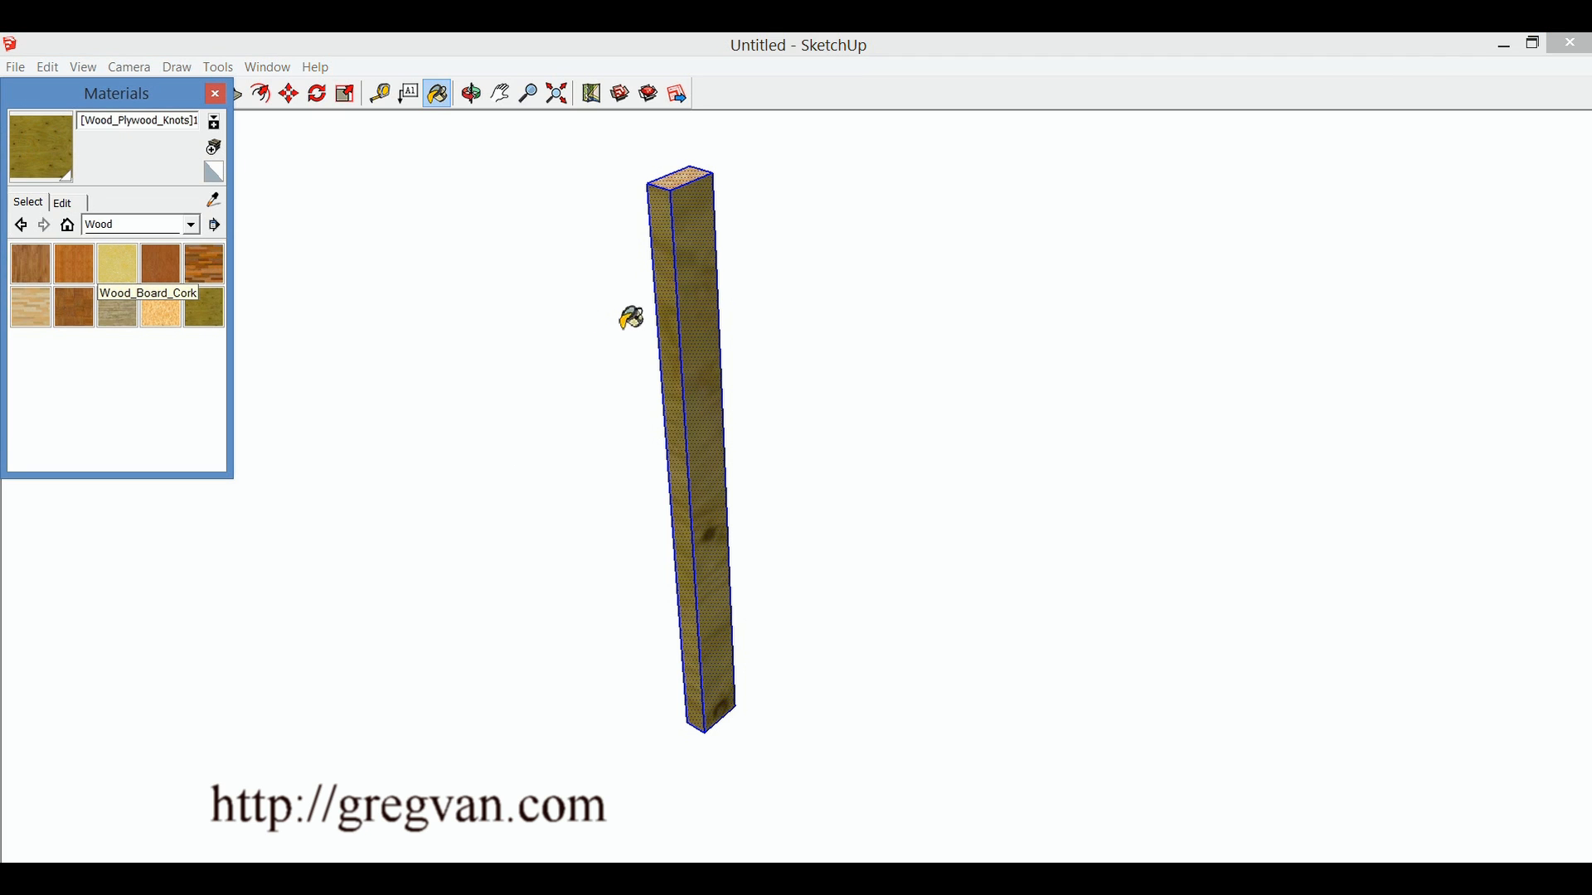
{"action": "left_click", "coordinate": [697, 176]}
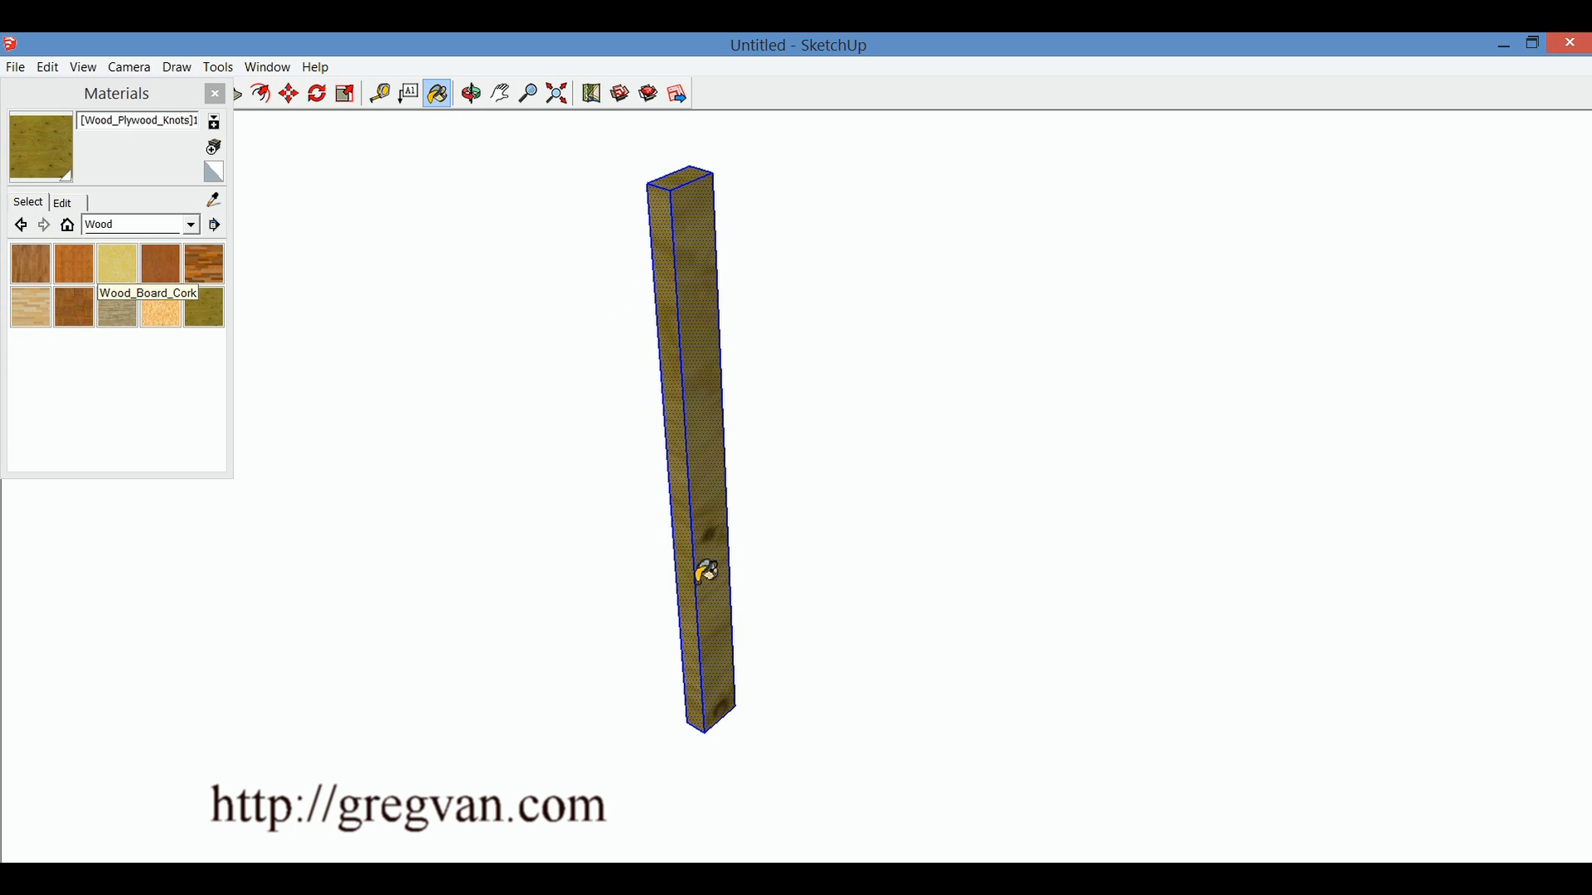